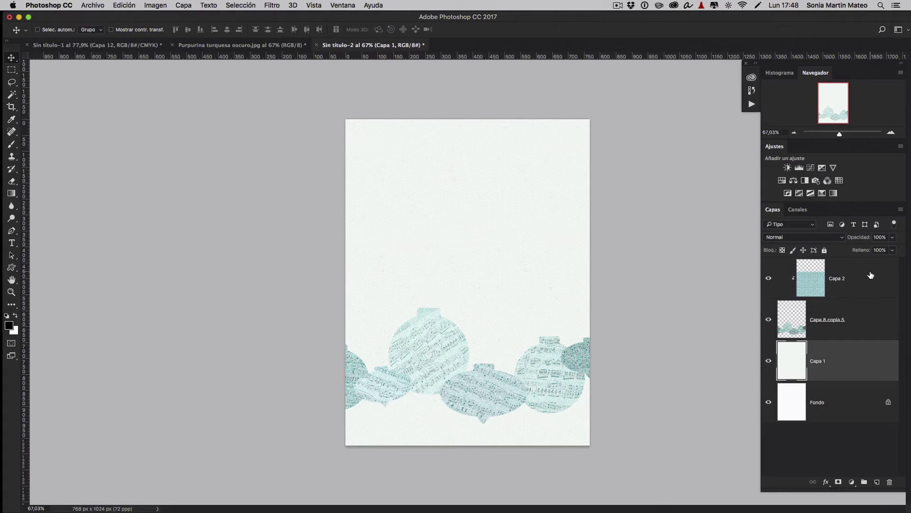
- Select the turquoise texture layer Capa 2 in the Layers panel
left_click(871, 275)
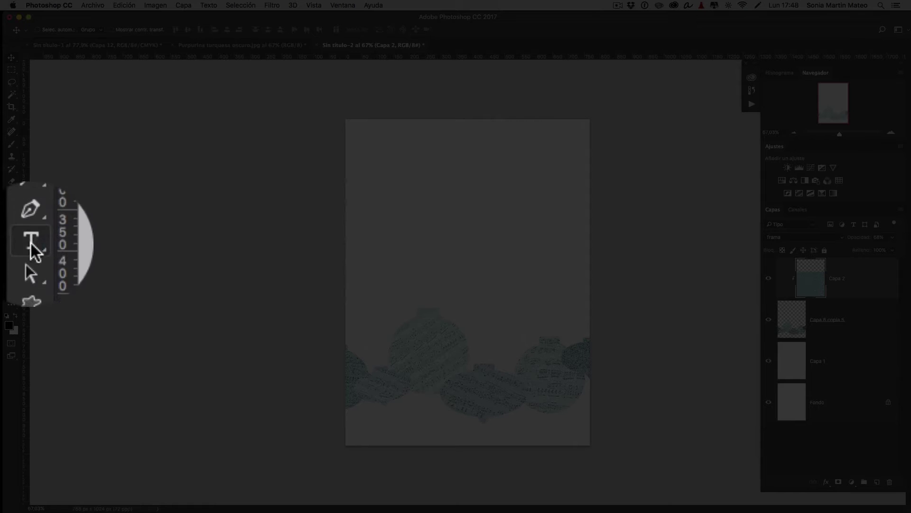
- Create a paragraph text box near the card top reading '¡Feliz Navidad!' and select the text
left_click(11, 243)
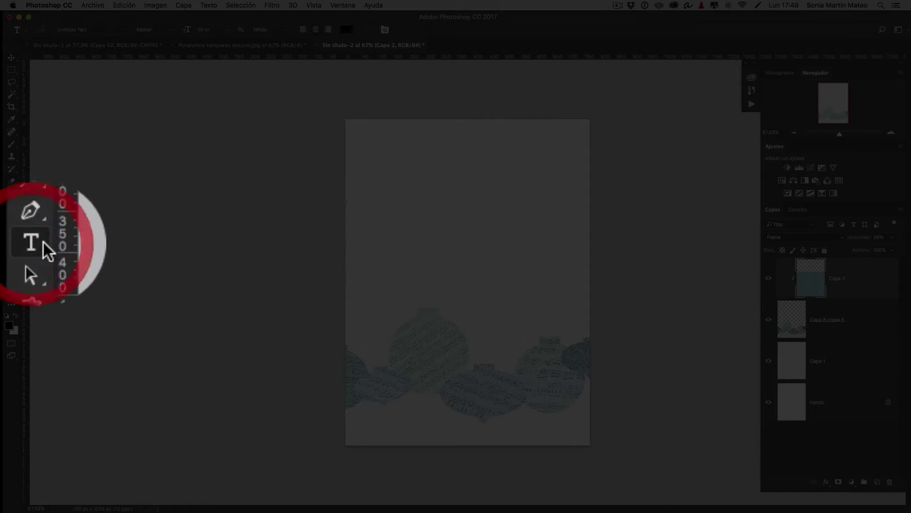
mouse_move(367, 166)
left_mouse_down()
mouse_move(451, 209)
mouse_move(566, 225)
left_mouse_up()
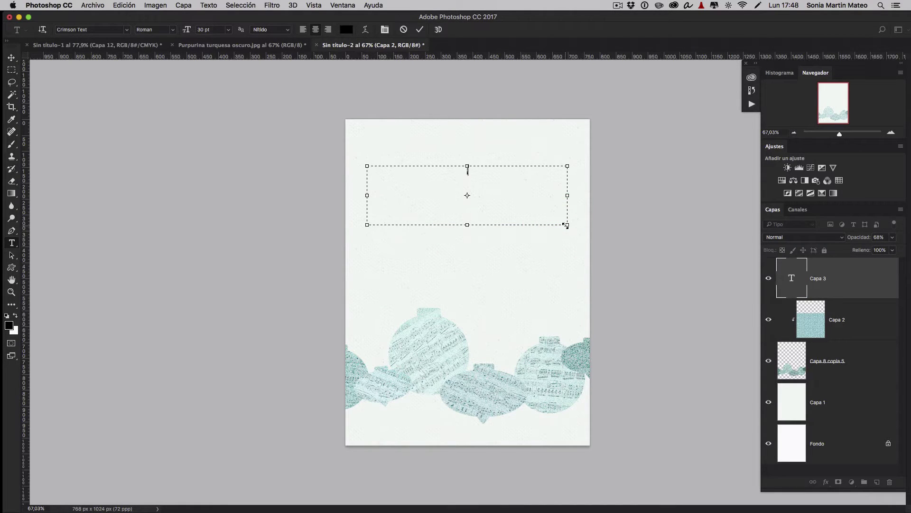
type("¡Feliz ")
type("Navidad!")
left_click_drag(499, 171, 436, 171)
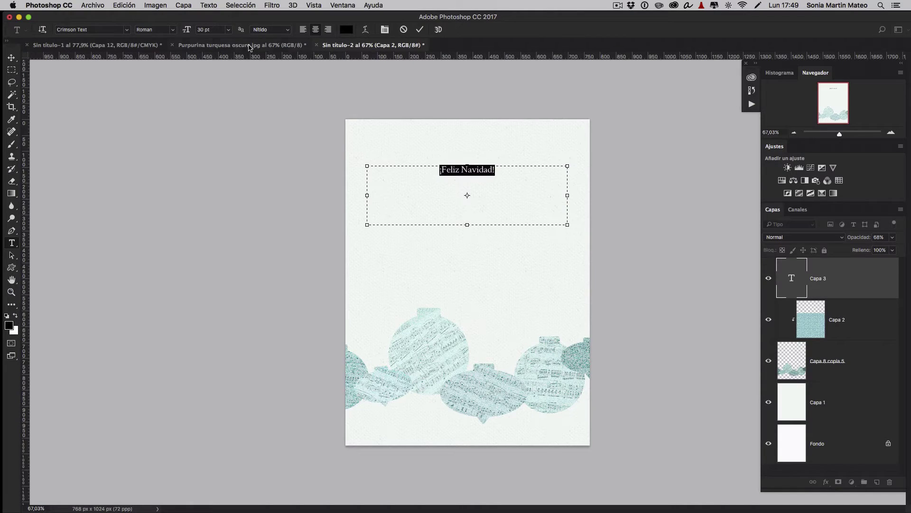
- Set the title's font size to 48 pt
left_click(228, 32)
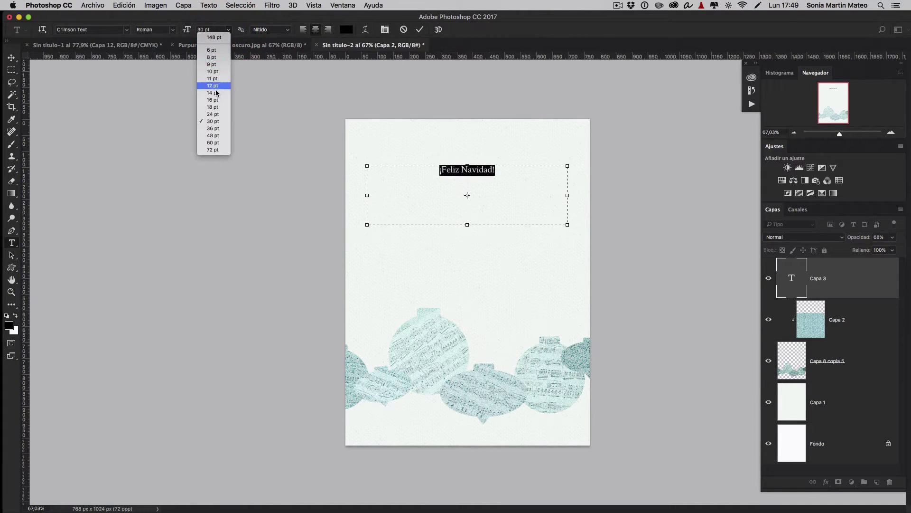
left_click(214, 128)
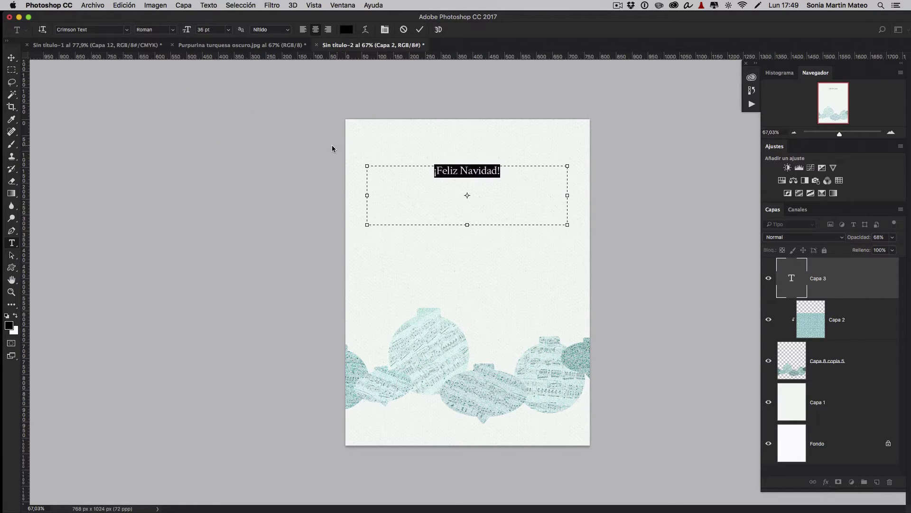
left_click(231, 32)
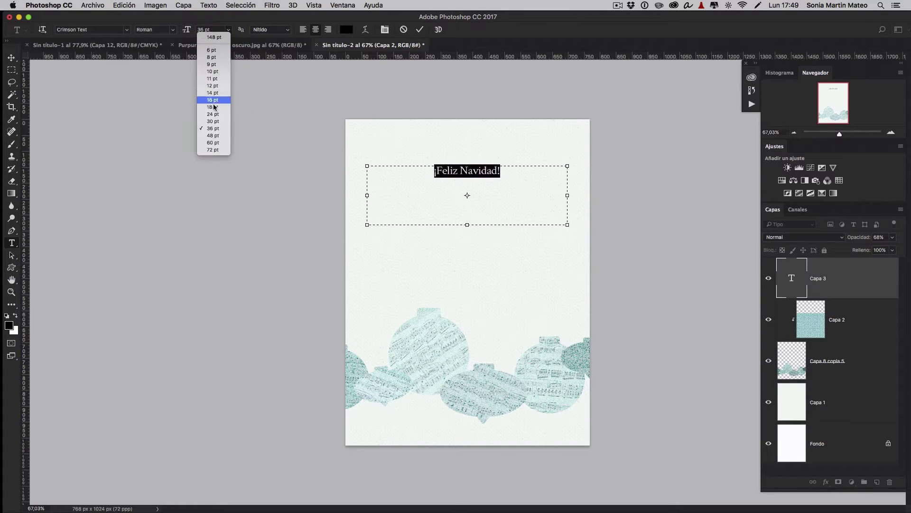
left_click(210, 133)
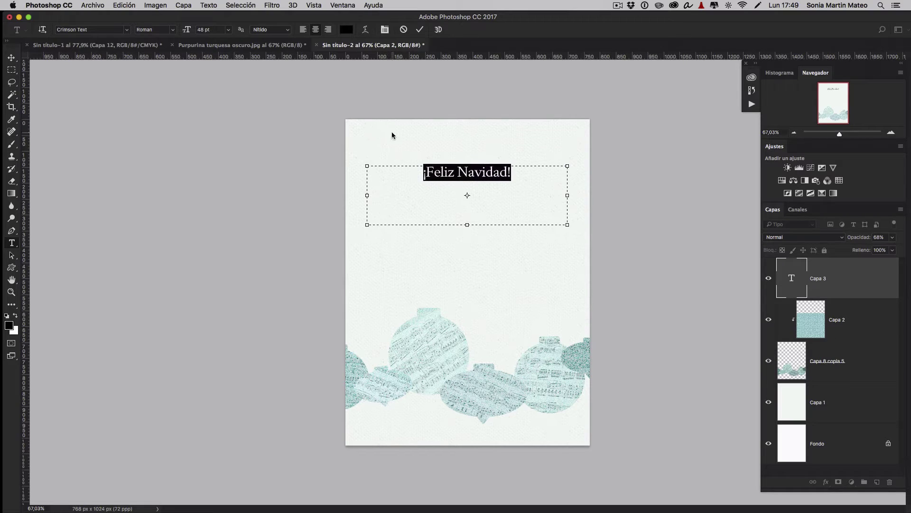
- Move the title down so it sits just above the ornament border
left_click(11, 60)
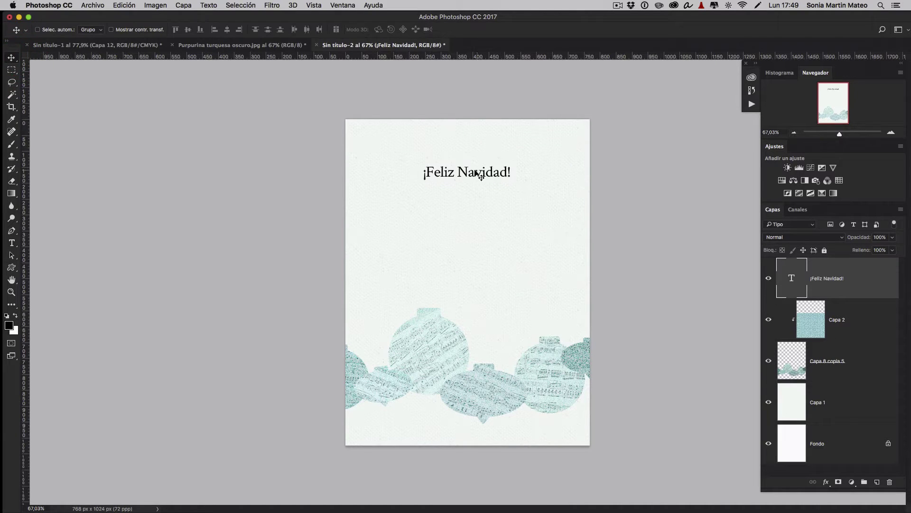
left_click_drag(468, 173, 472, 260)
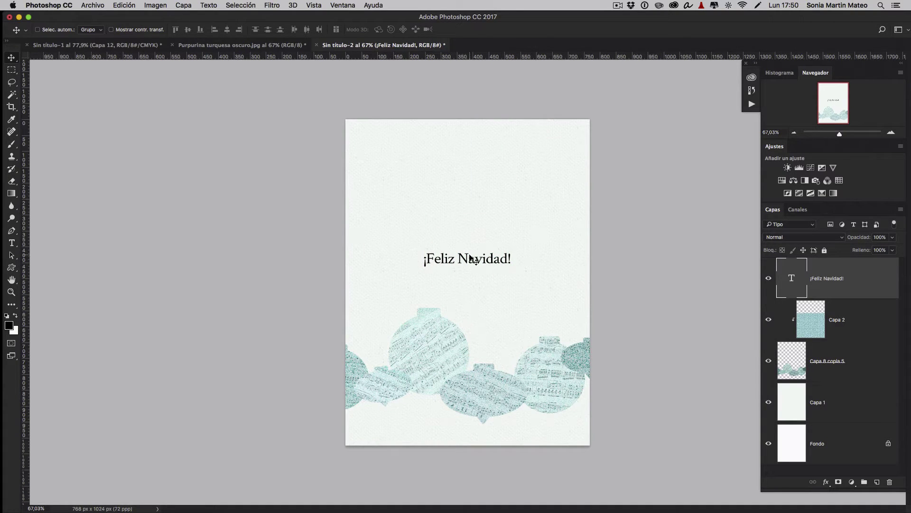
key("Up")
key("Up")
key("Up")
key("Up")
key("Up")
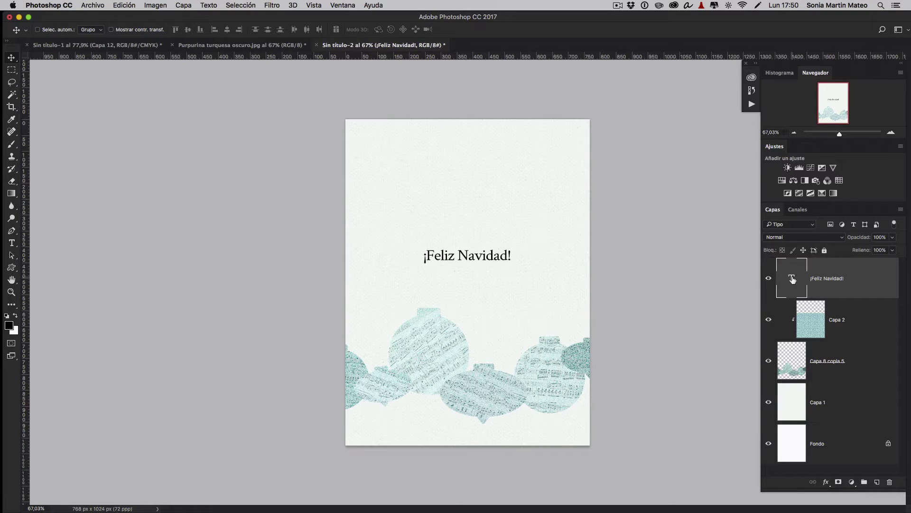
- Restyle the ¡Feliz Navidad! text as Semibold at 60 pt and commit
double_click(792, 278)
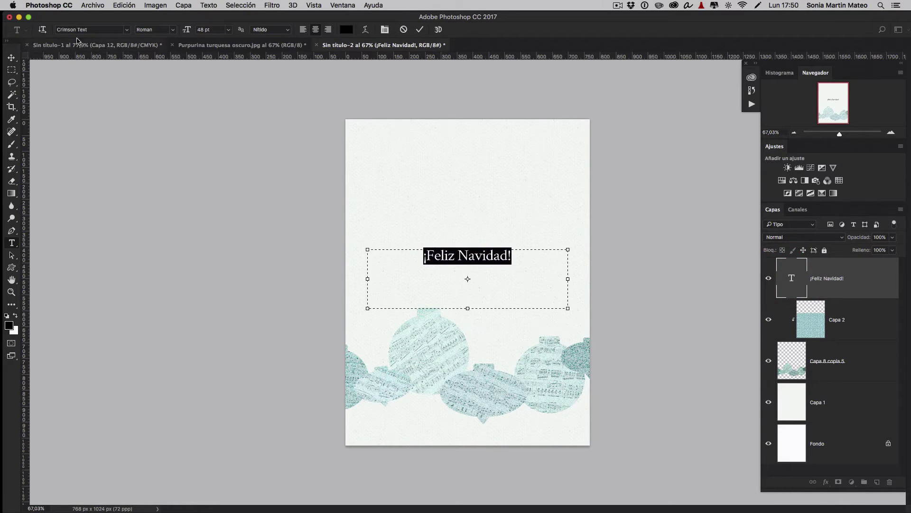
left_click(173, 32)
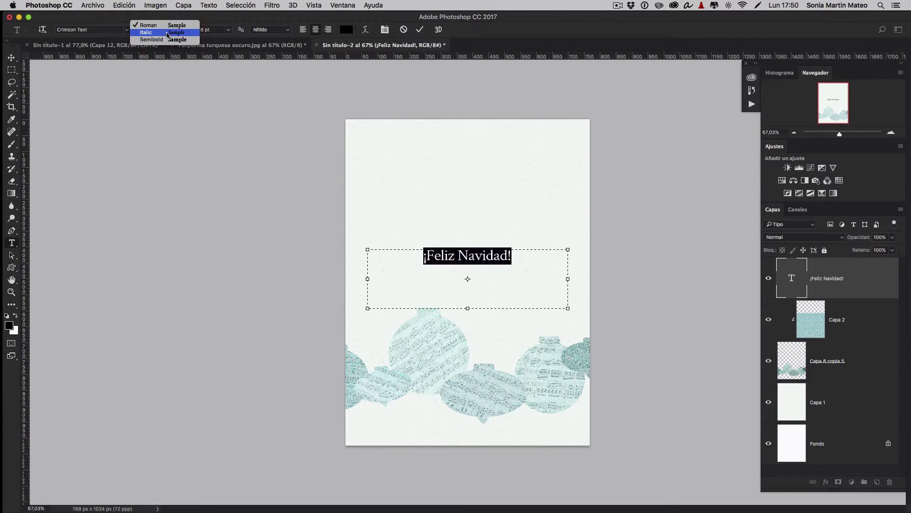
left_click(158, 40)
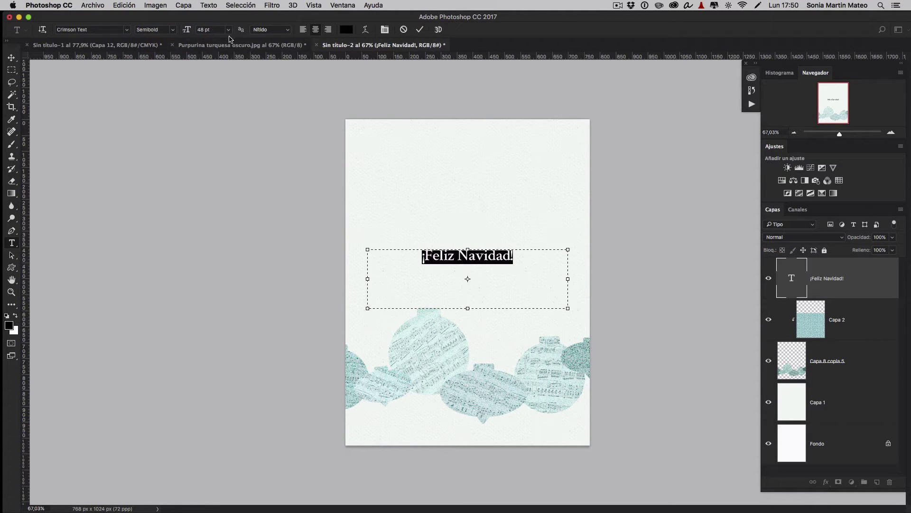
left_click(228, 29)
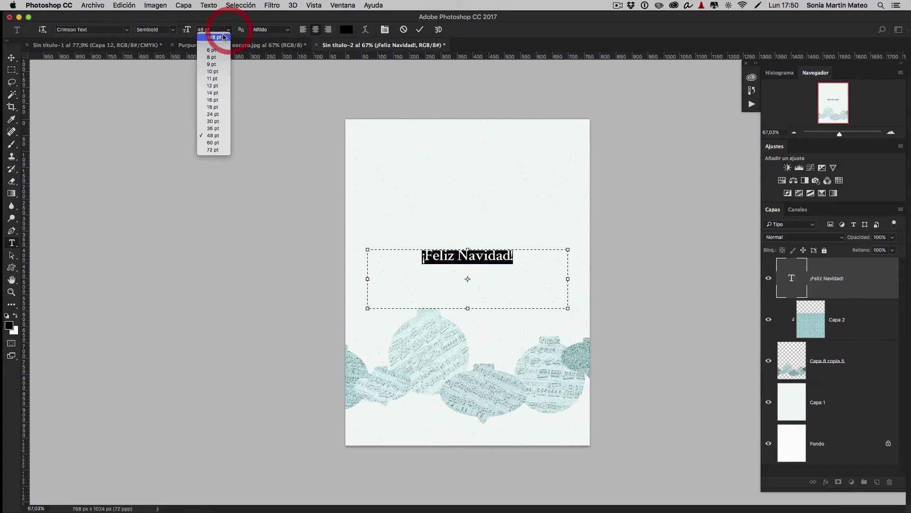
left_click(213, 142)
left_click(12, 57)
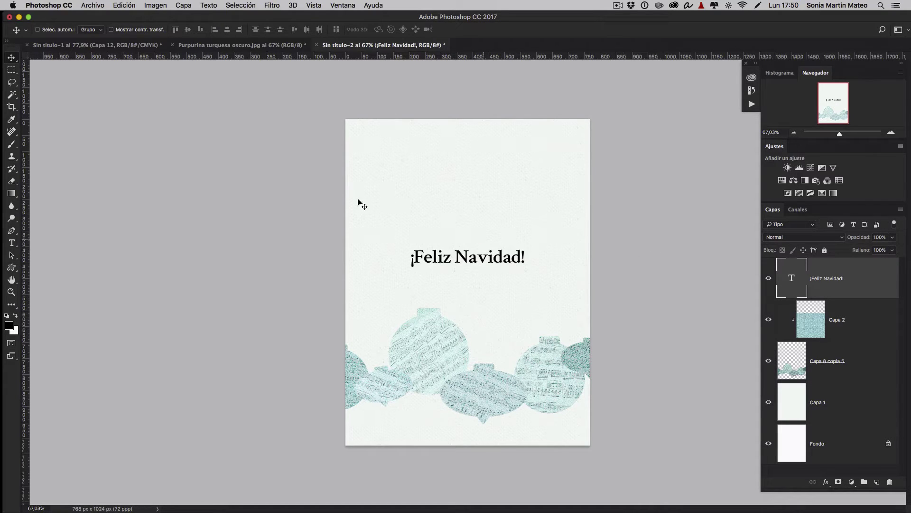
- Place the Purpurina turquesa glitter on the card, scale it ~68%, centre it, and clip it to the title
left_click(222, 46)
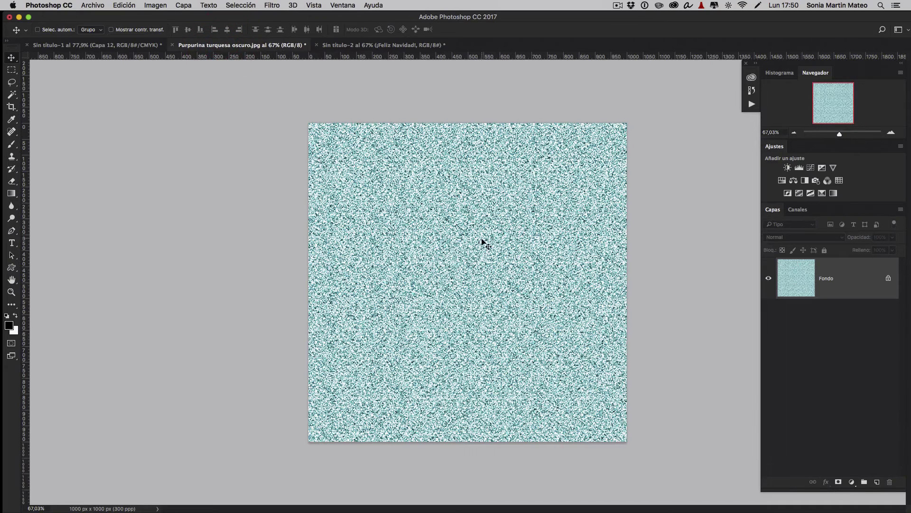
mouse_move(481, 240)
left_mouse_down()
mouse_move(103, 83)
mouse_move(101, 45)
mouse_move(357, 46)
left_mouse_up()
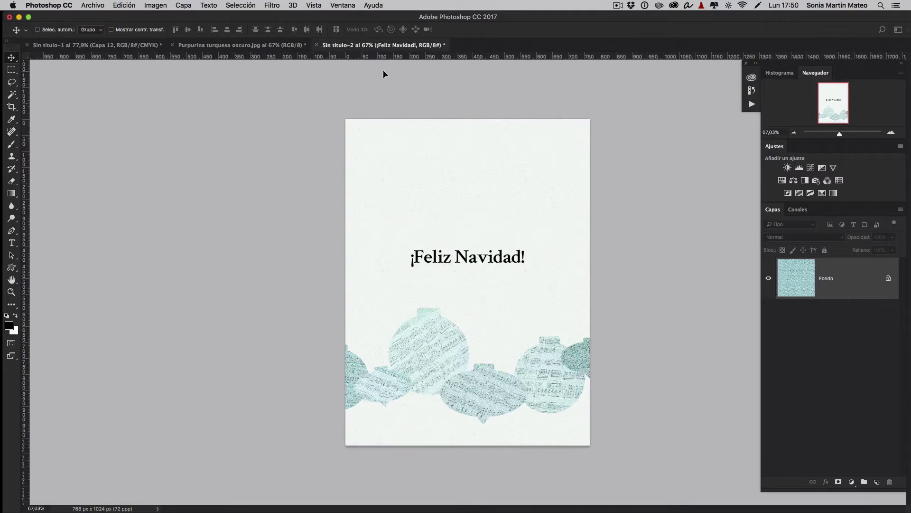
left_click_drag(357, 46, 468, 249)
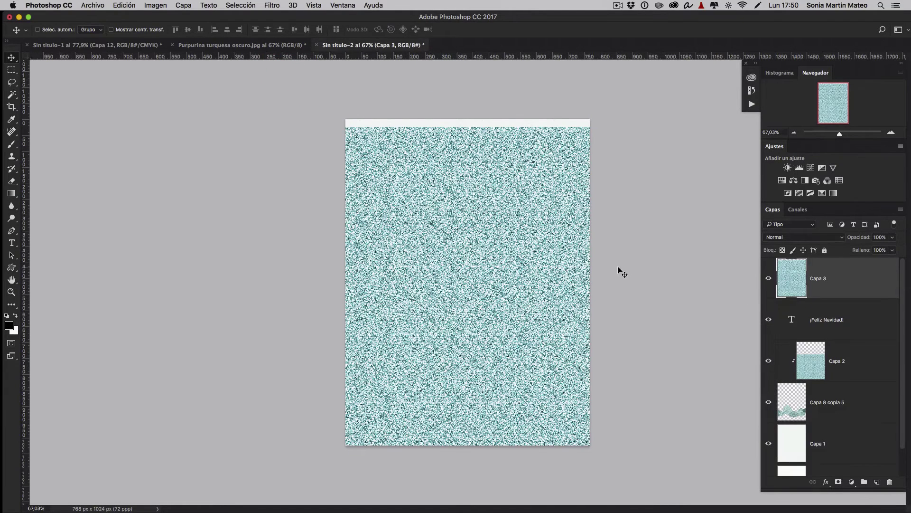
key("super+t")
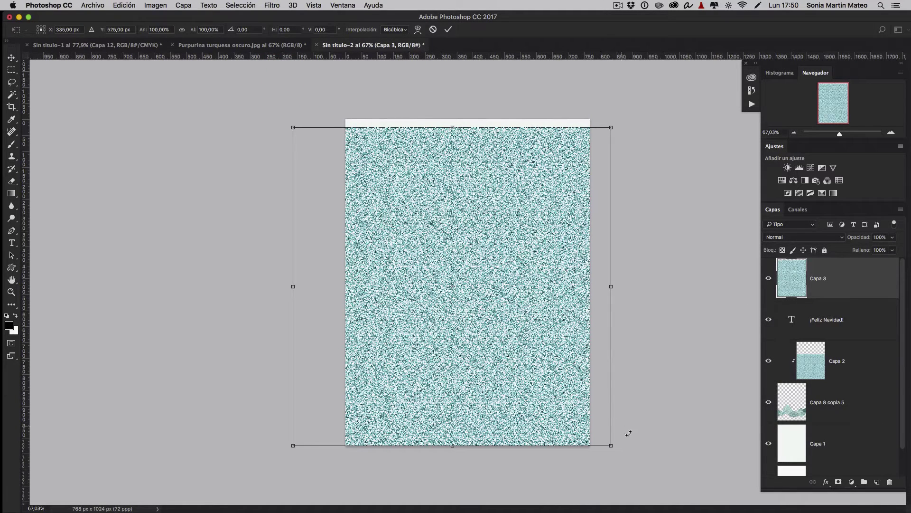
left_click_drag(611, 446, 510, 342)
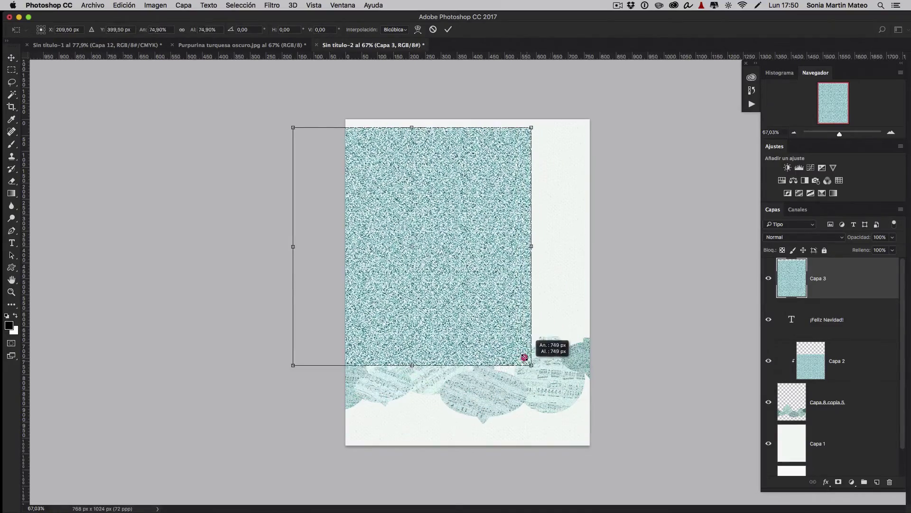
left_click_drag(435, 239, 508, 254)
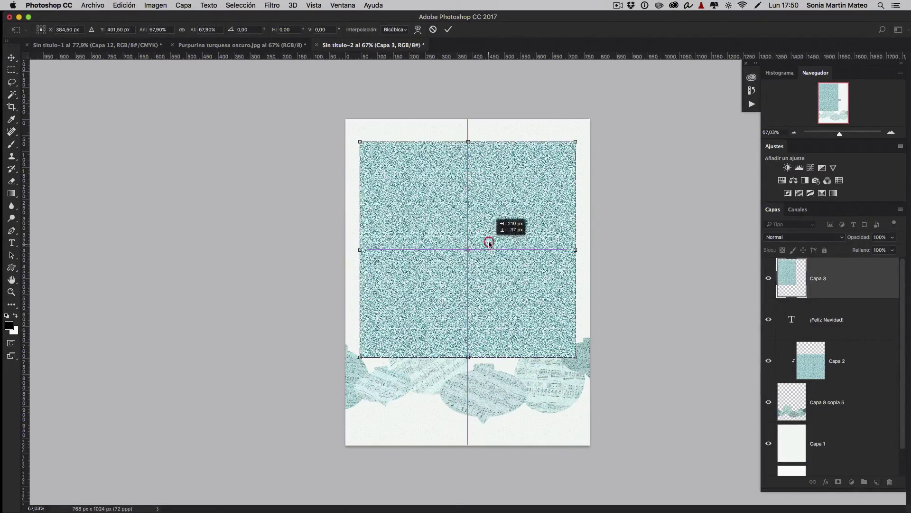
left_click(448, 29)
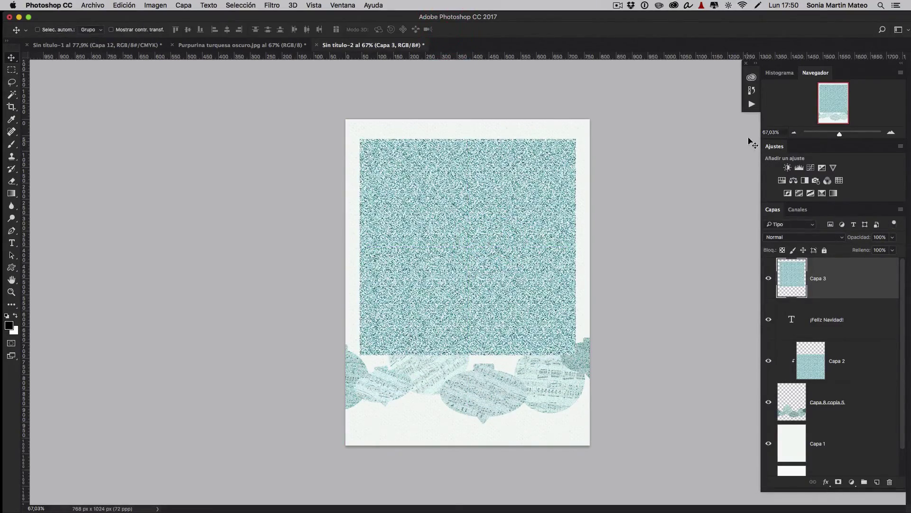
left_click(856, 294, "alt")
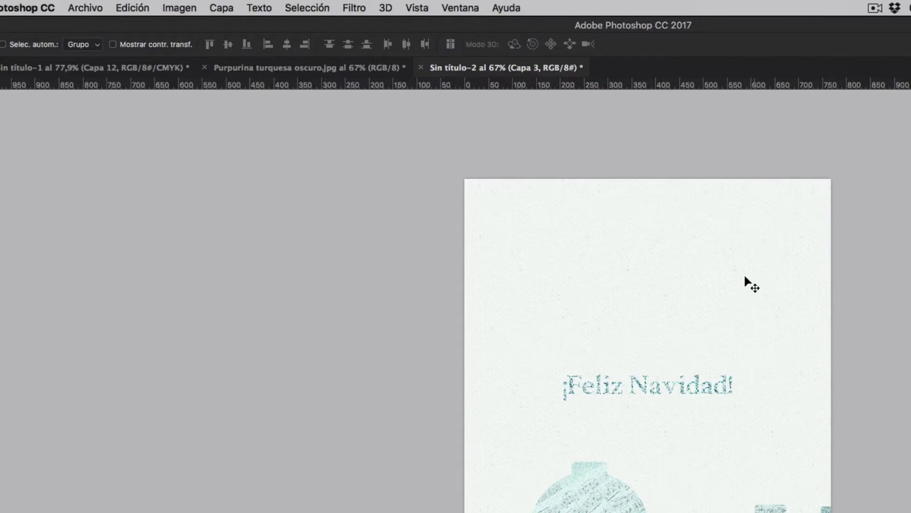
- Apply Hue/Saturation to the glitter layer with Lightness −8 and Saturation +35
left_click(180, 6)
mouse_move(188, 47)
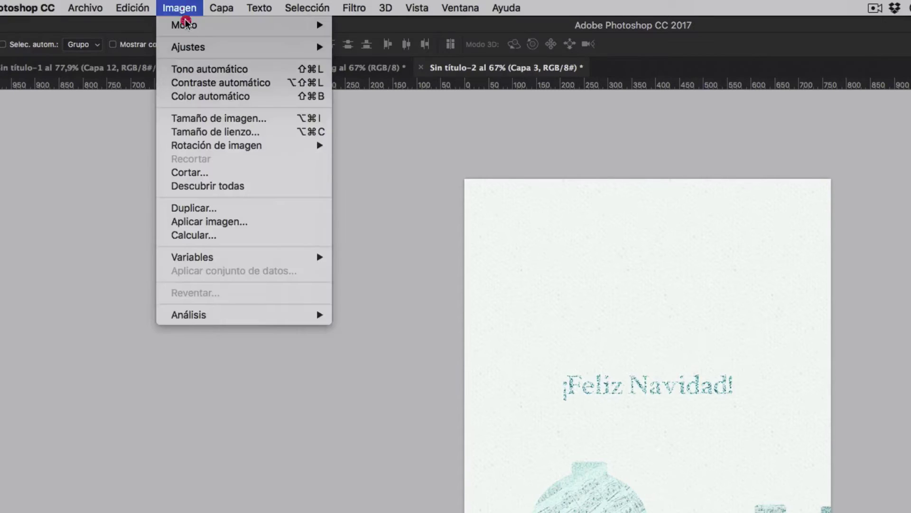
left_click(194, 50)
left_click(370, 125)
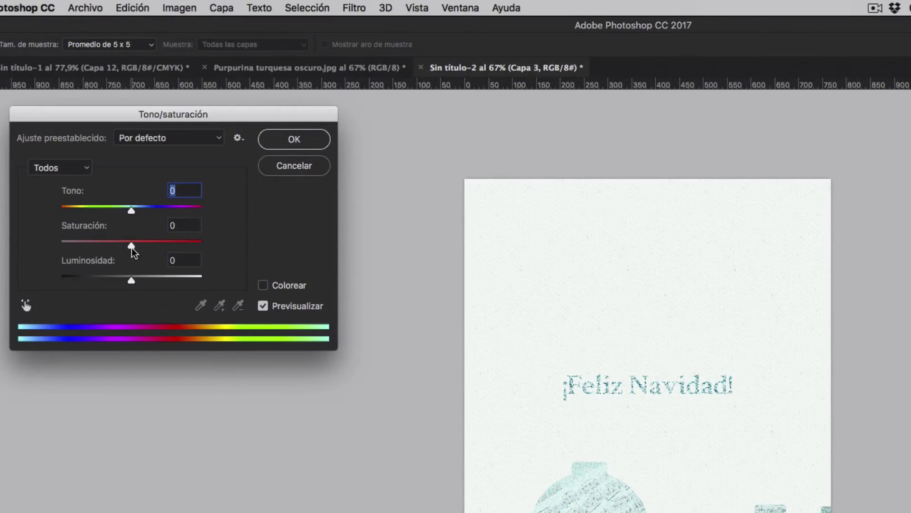
left_click_drag(130, 279, 125, 280)
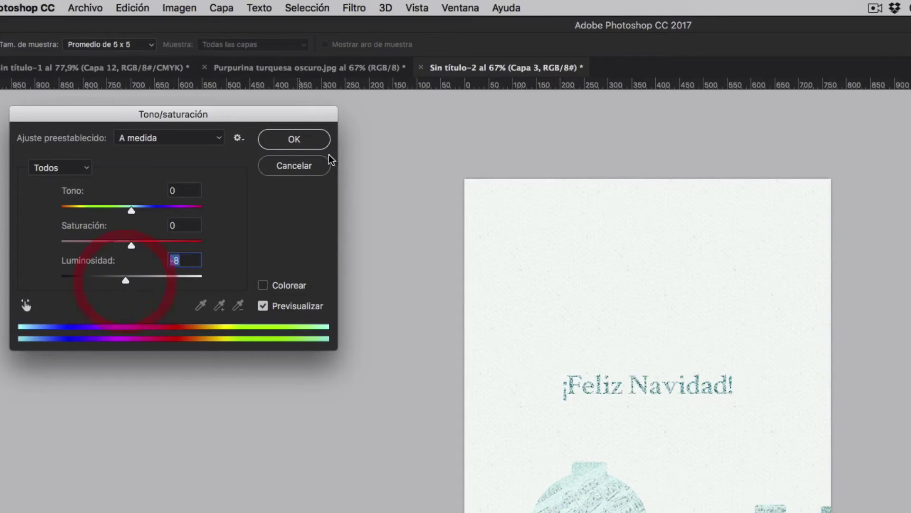
left_click_drag(132, 246, 156, 247)
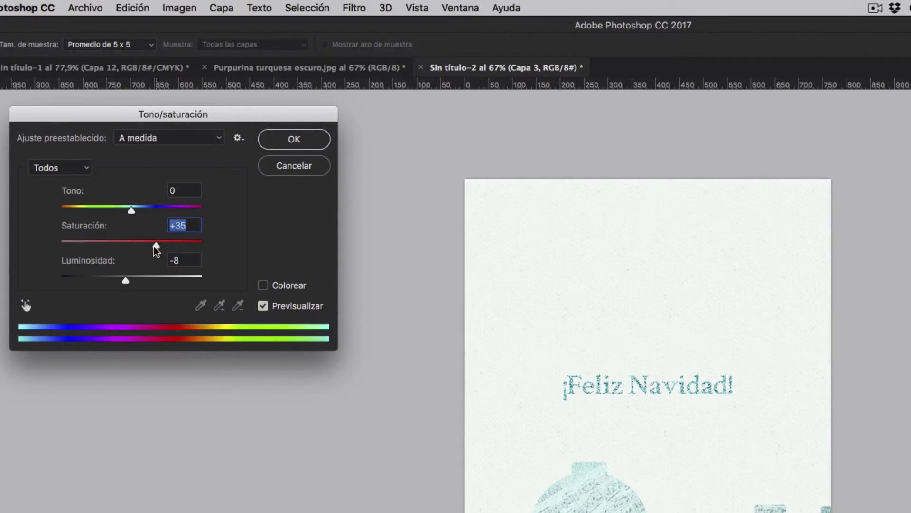
left_click(293, 138)
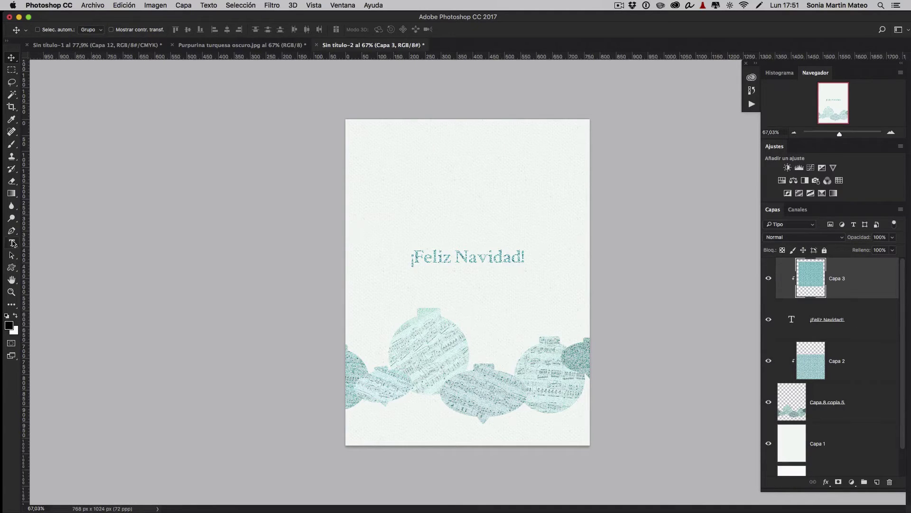
- Add the subtitle '¿A qué saben las nubes? Photography' below the title, fixing typos and widening its box
left_click(12, 243)
mouse_move(400, 272)
left_mouse_down()
mouse_move(444, 291)
mouse_move(539, 301)
left_mouse_up()
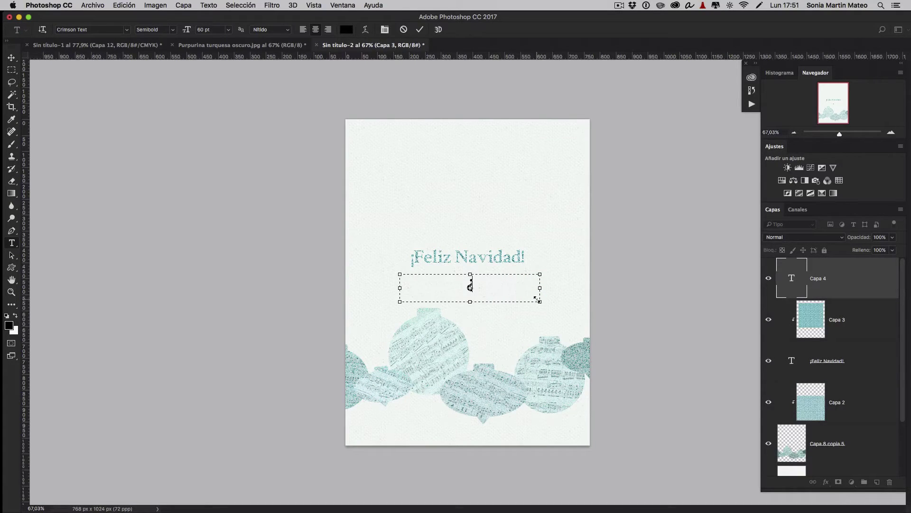
type("¿A qué s")
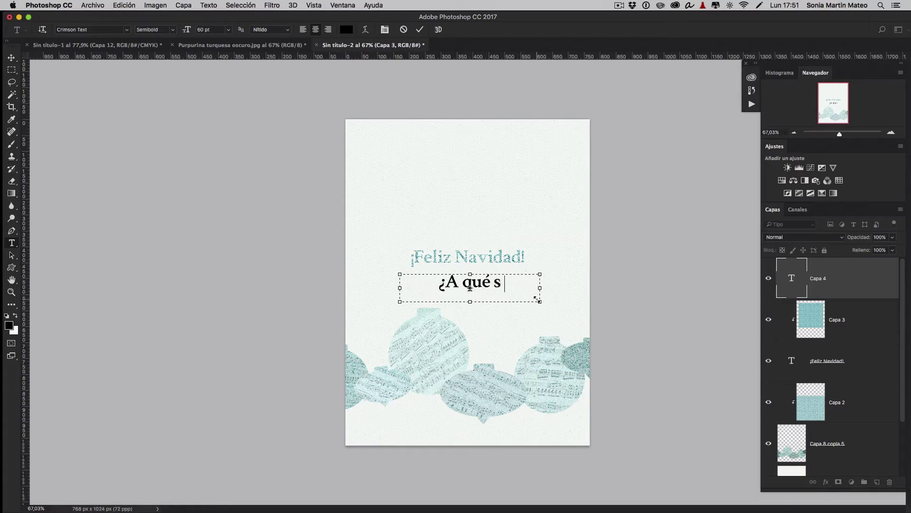
type("aben las n")
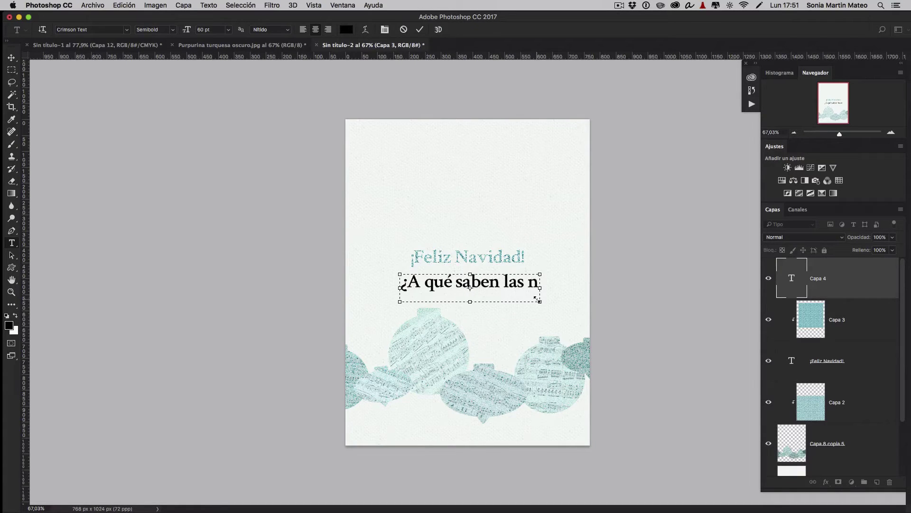
key("BackSpace")
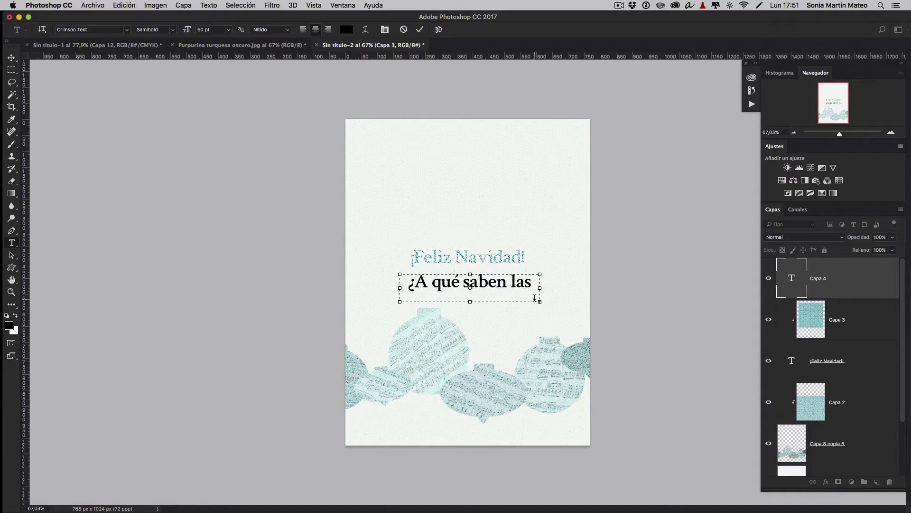
left_click_drag(540, 301, 589, 307)
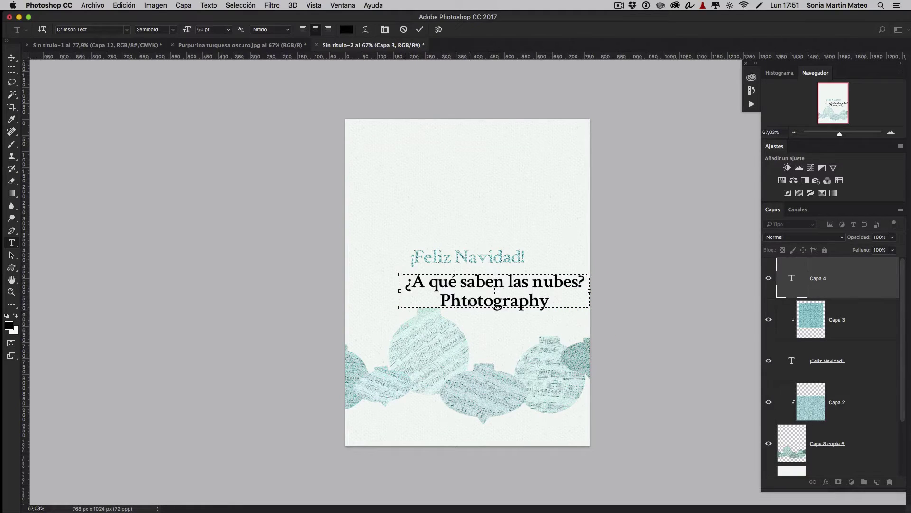
key("BackSpace")
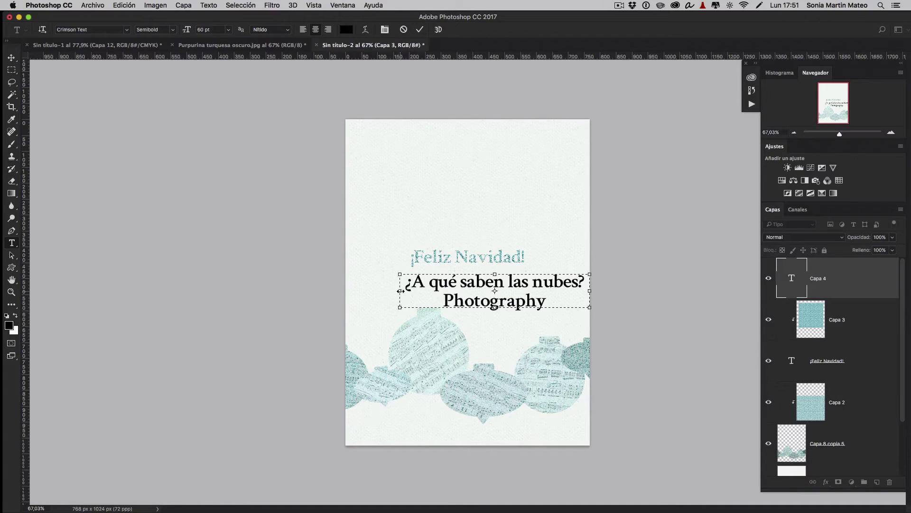
left_click_drag(400, 291, 346, 290)
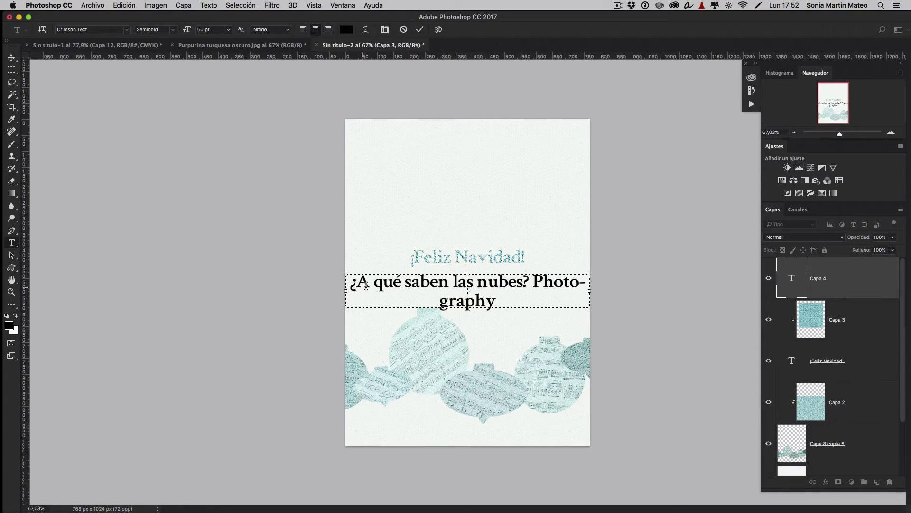
left_click_drag(349, 283, 529, 283)
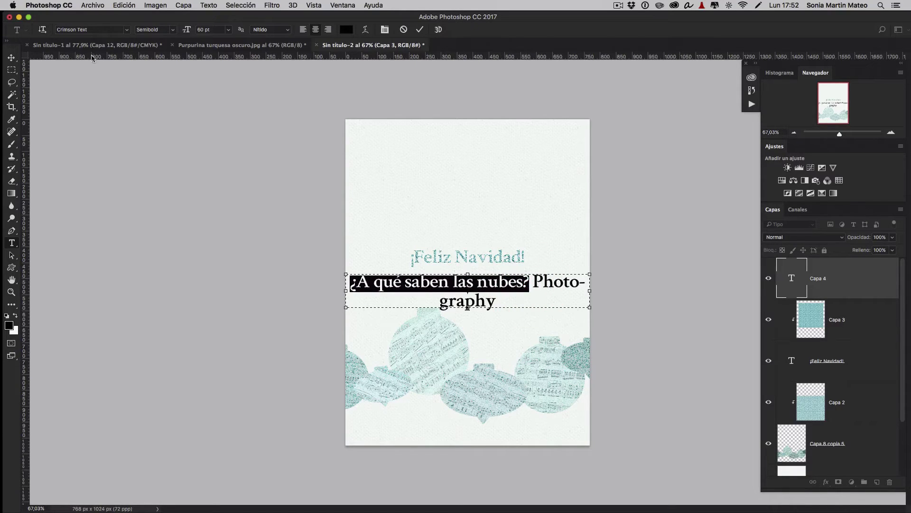
- Set the question in Lush script and 'Photography' in 36 pt Crimson Text Roman, then commit
left_click(127, 30)
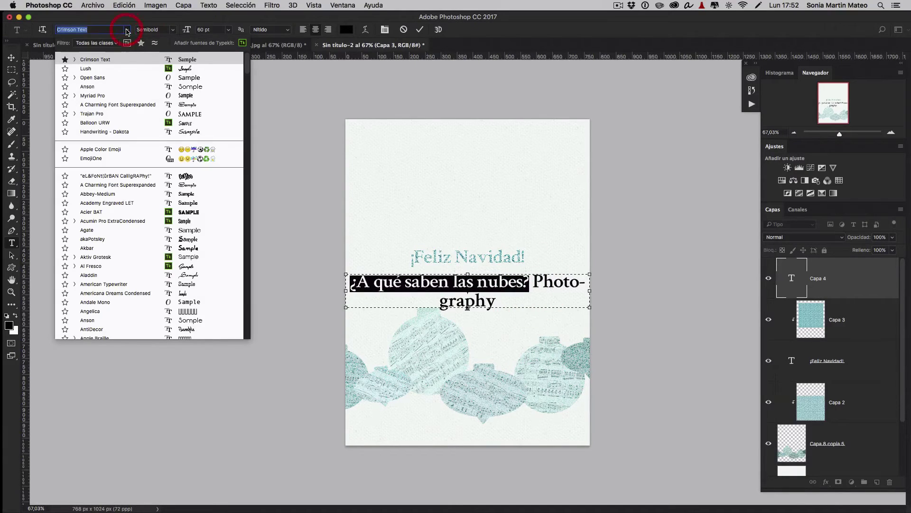
left_click(99, 71)
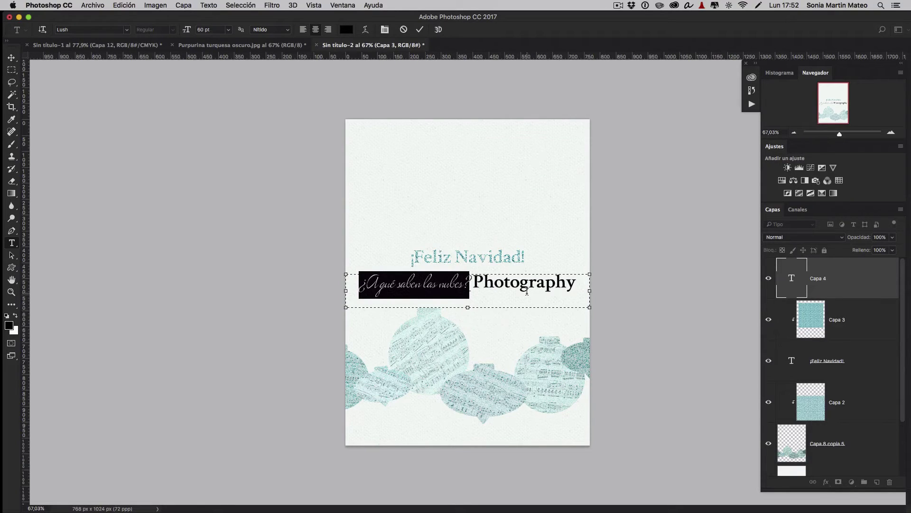
left_click_drag(577, 283, 473, 282)
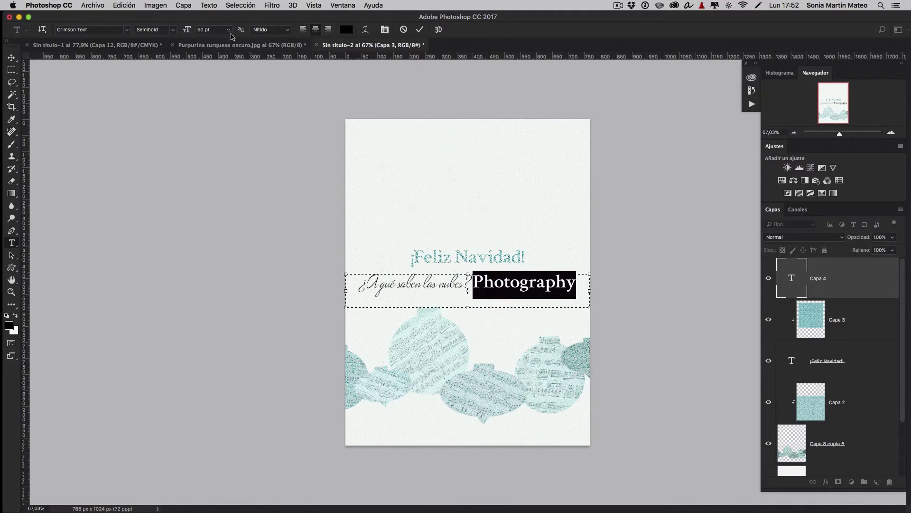
left_click(229, 29)
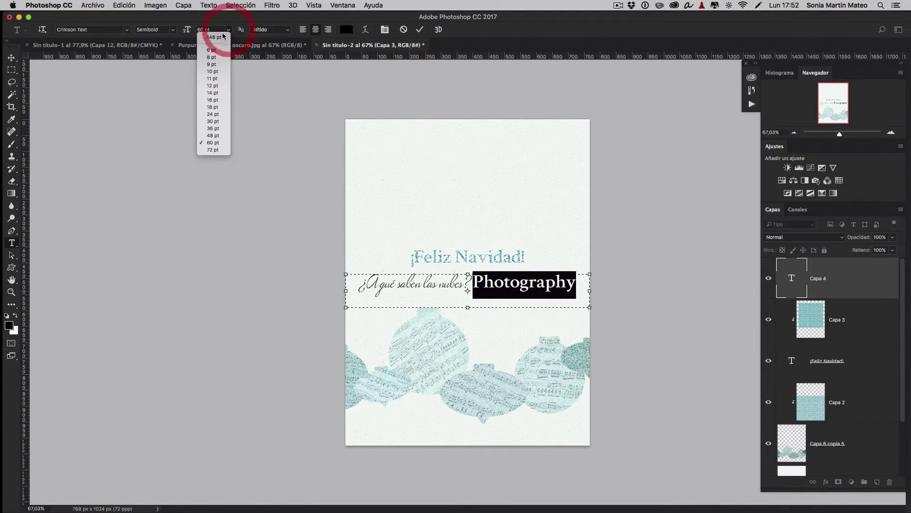
left_click(213, 118)
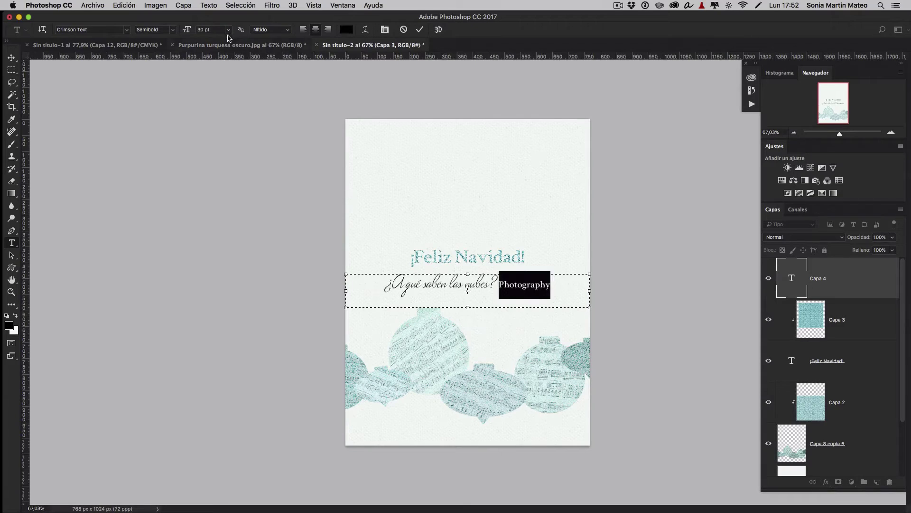
left_click(229, 29)
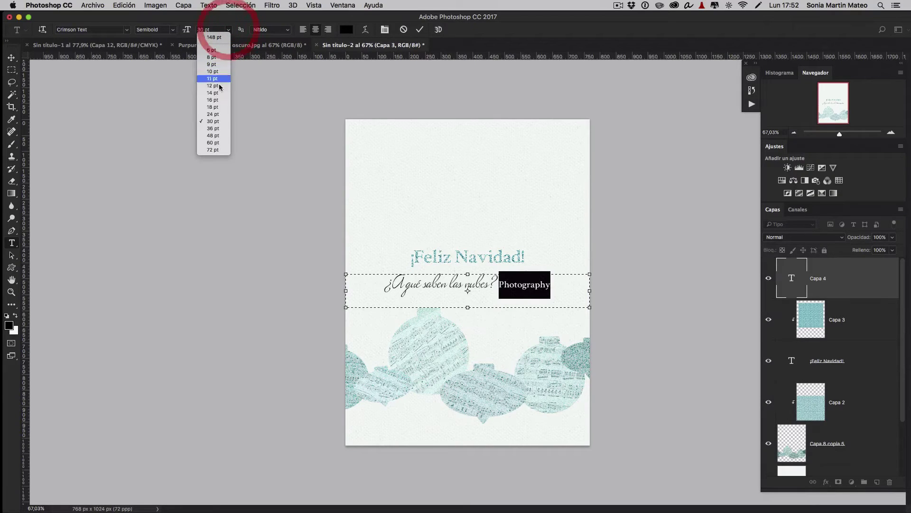
left_click(213, 129)
left_click(173, 29)
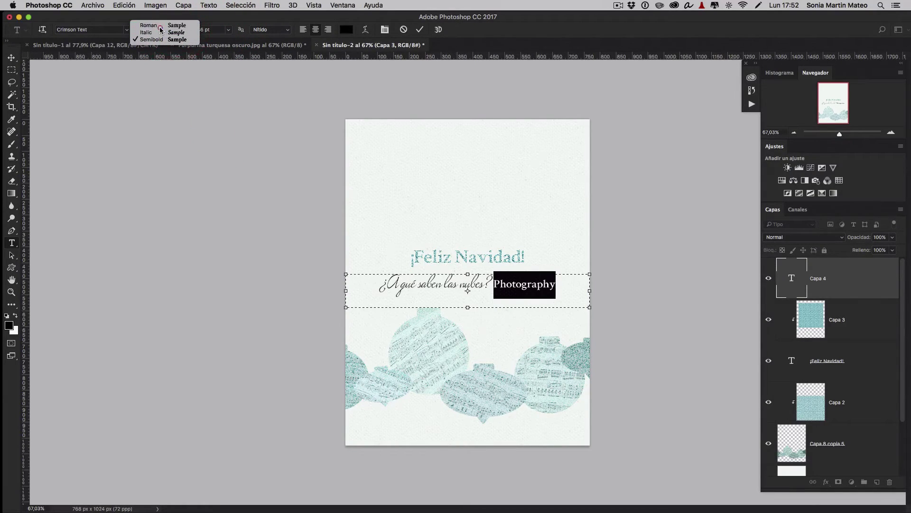
left_click(158, 20)
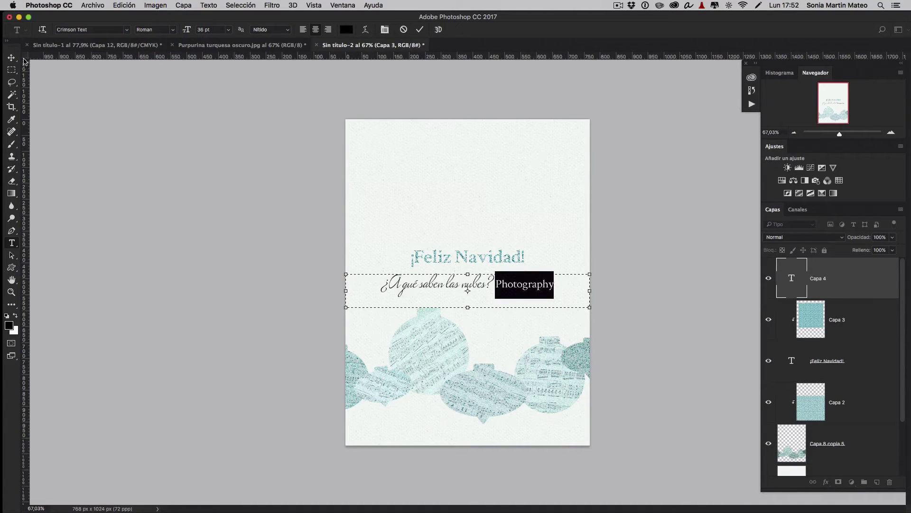
left_click(12, 57)
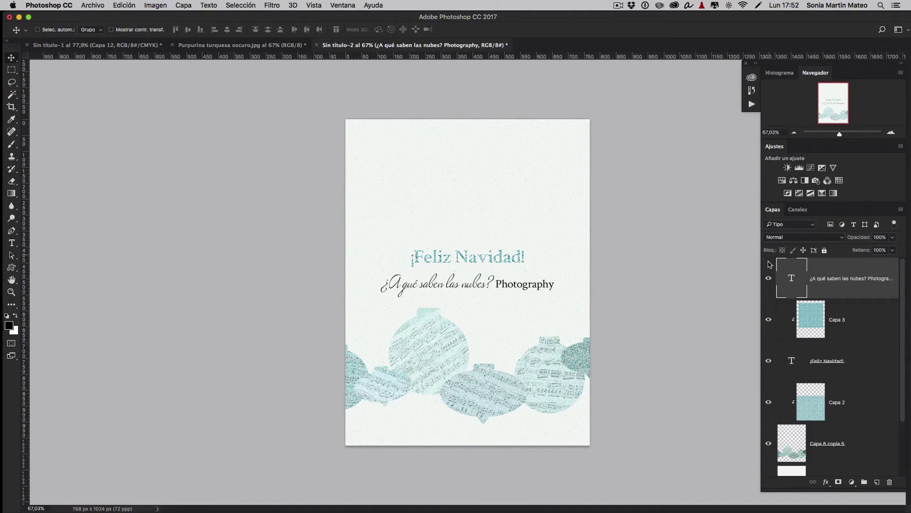
- Colour the entire subtitle dark red #9d1111 through the Character panel and commit
double_click(792, 280)
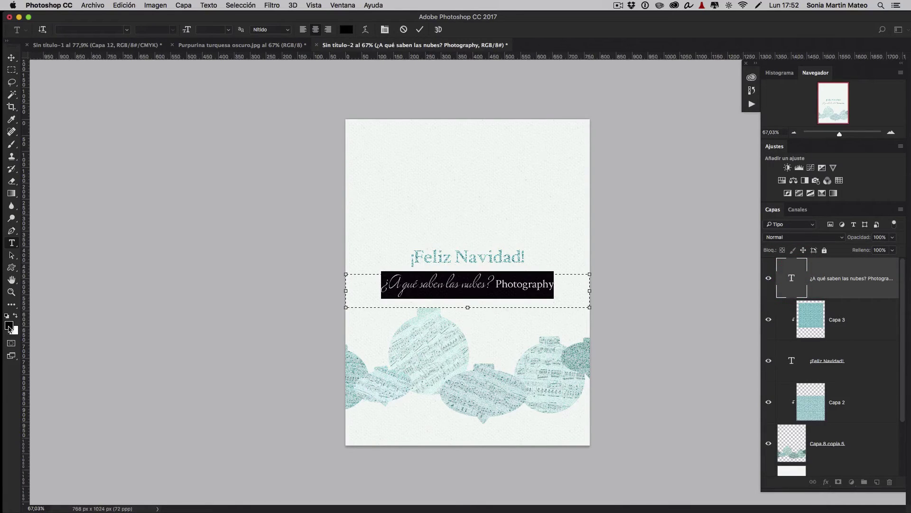
left_click(384, 30)
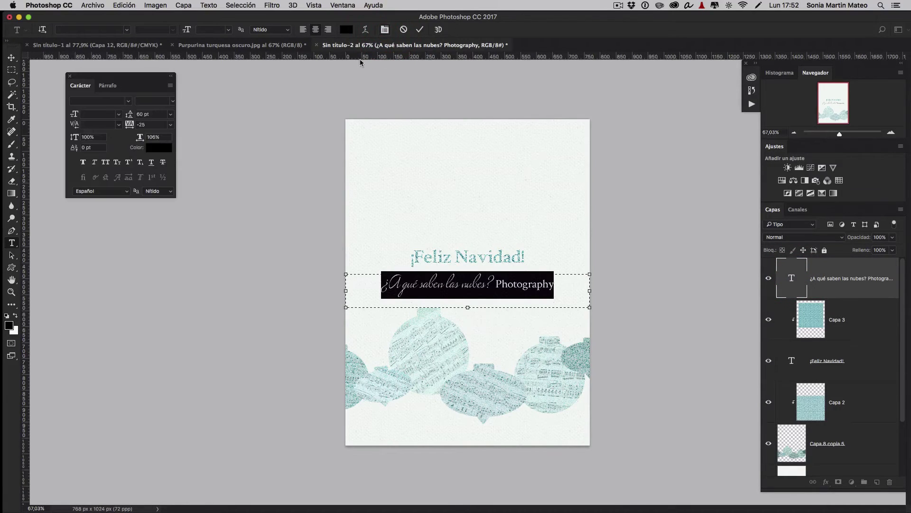
left_click(160, 148)
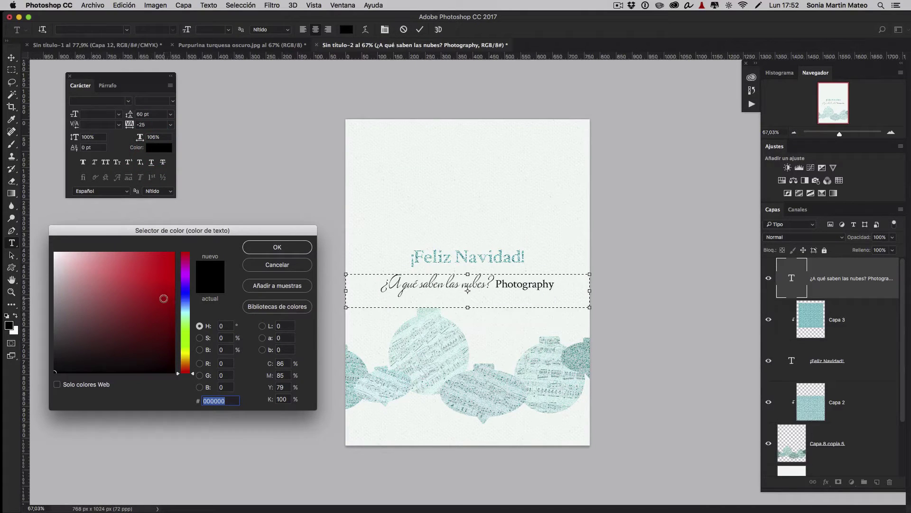
left_click(161, 298)
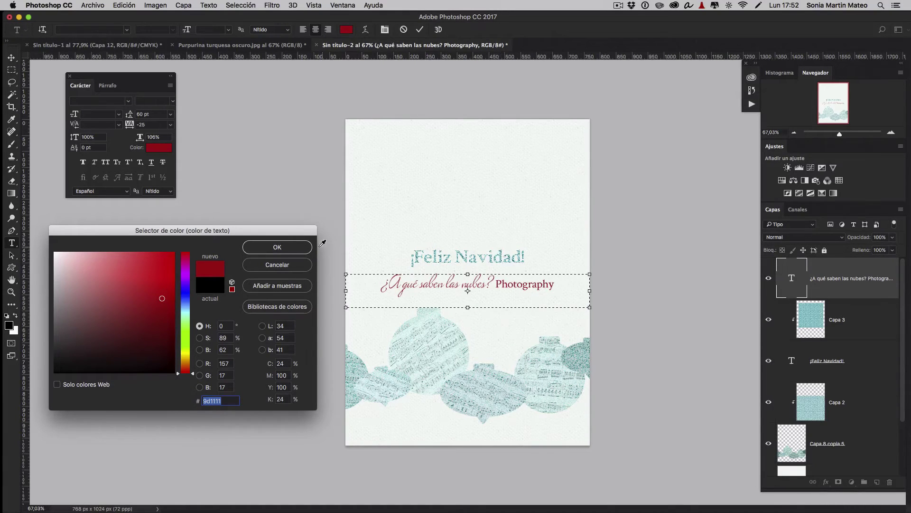
left_click(277, 249)
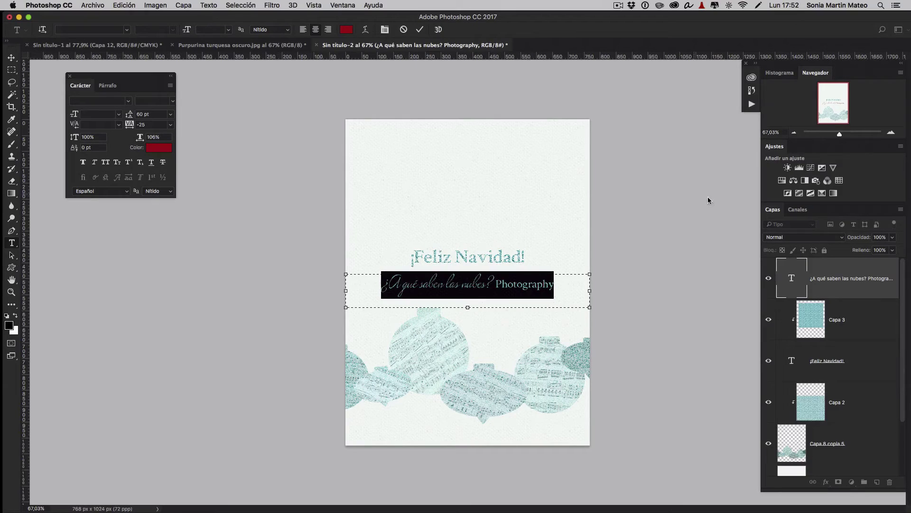
left_click(417, 33)
- Drag vertical guides from the ruler to the title's left (~206 px) and right (~582 px) ends
key("v")
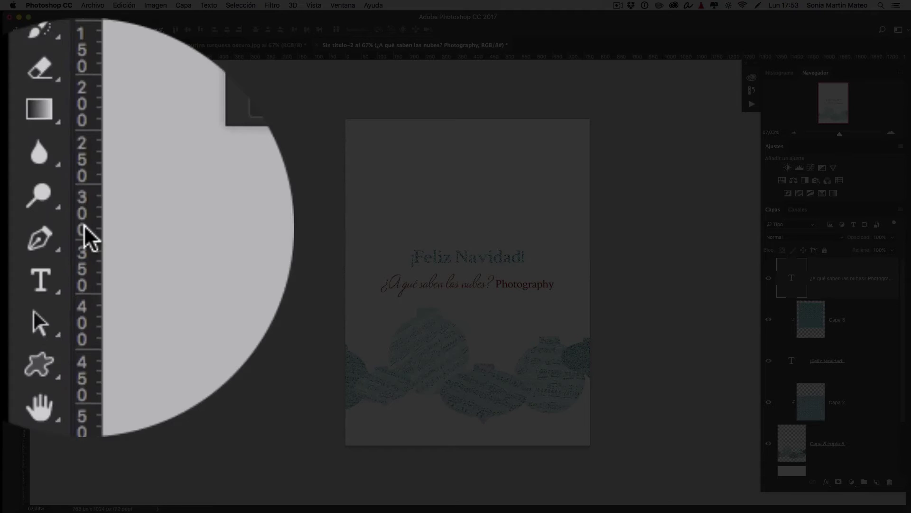
left_click(26, 230)
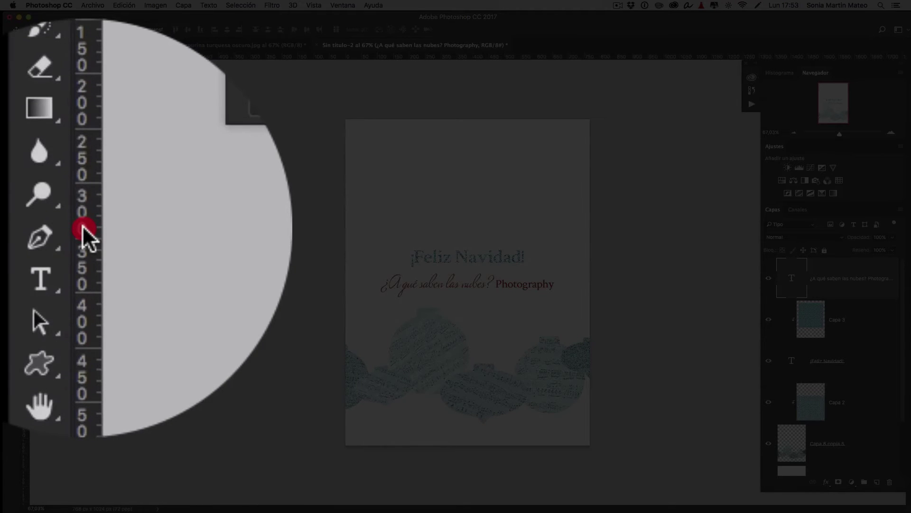
left_click_drag(26, 230, 79, 233)
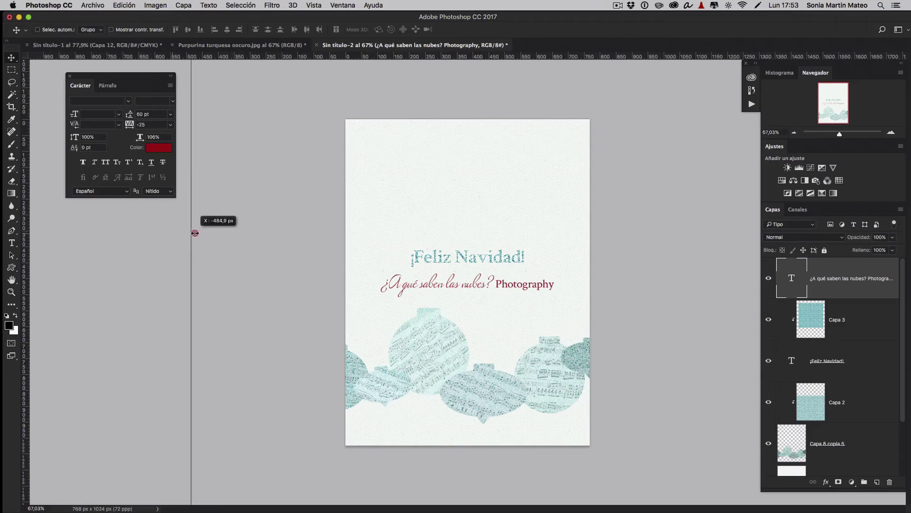
left_click_drag(79, 232, 411, 236)
left_click_drag(28, 272, 525, 299)
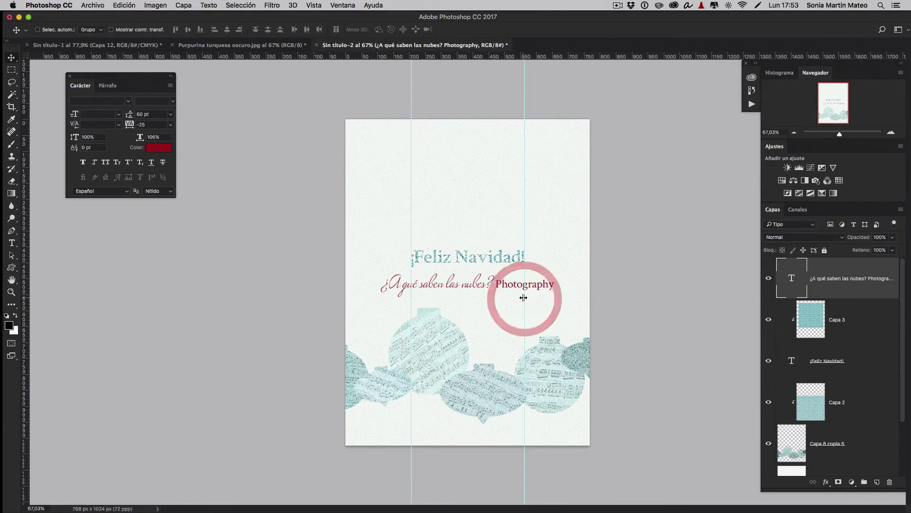
- At 200% zoom, scale the subtitle to about 65.5% so it fits between the title guides
left_click(11, 292)
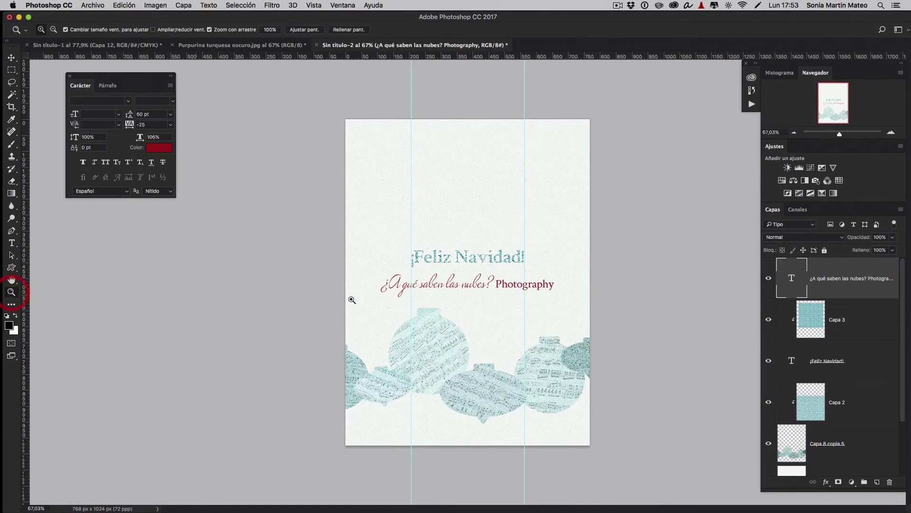
left_click(463, 303)
left_click(463, 305)
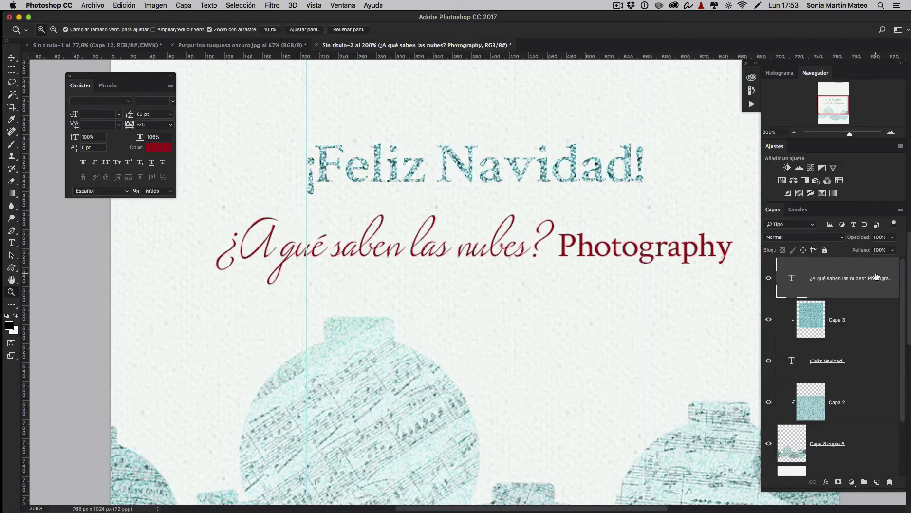
key("ctrl+t")
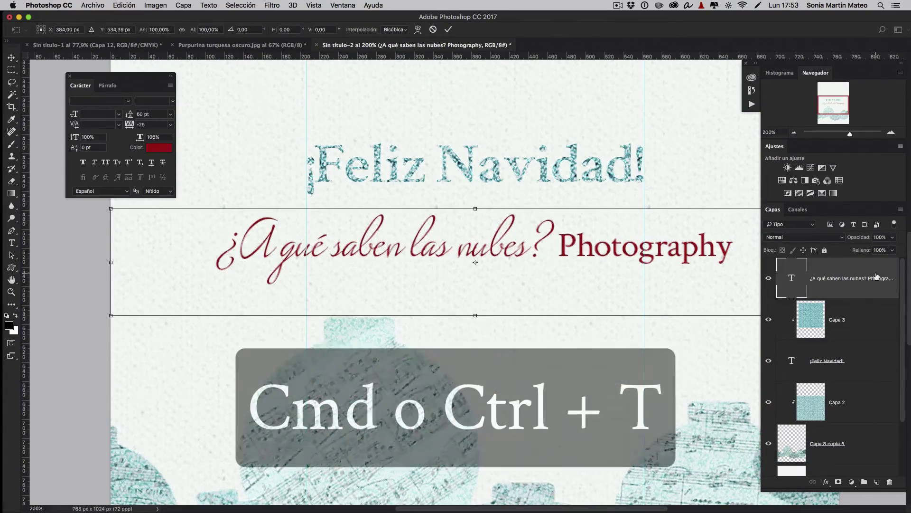
mouse_move(111, 315)
left_mouse_down()
mouse_move(252, 264)
mouse_move(292, 260)
left_mouse_up()
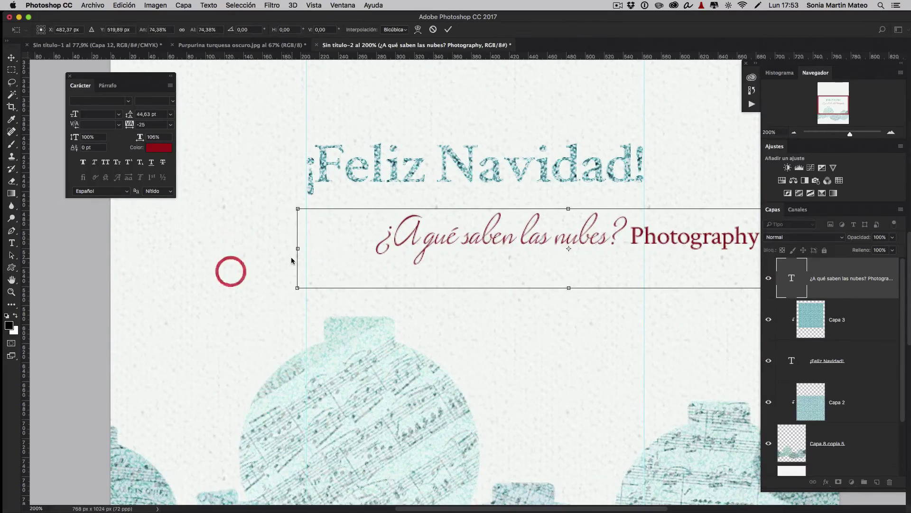
left_click_drag(539, 262, 472, 255)
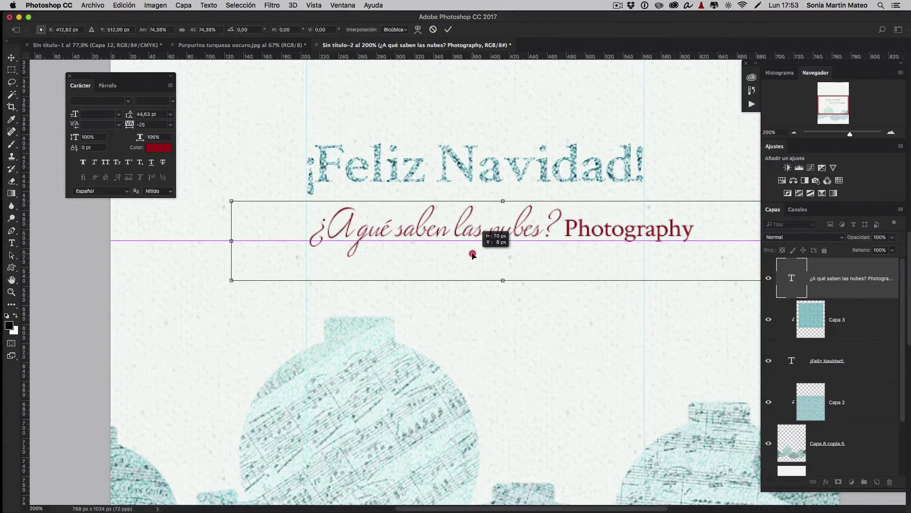
left_click_drag(470, 255, 467, 265)
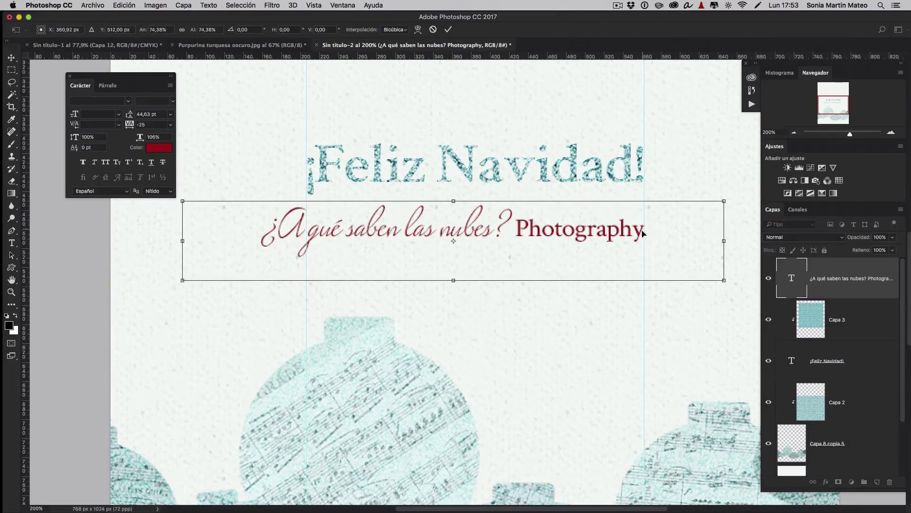
left_click_drag(184, 281, 234, 268)
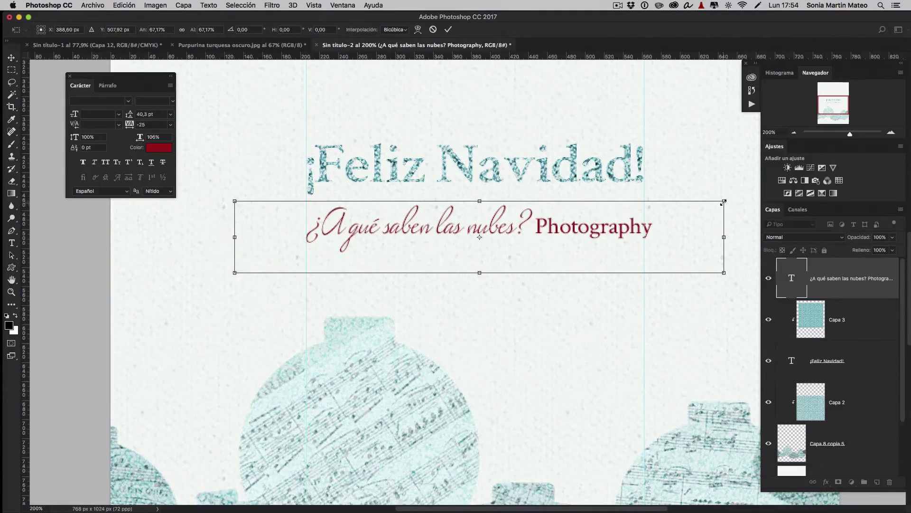
left_click_drag(722, 203, 713, 210)
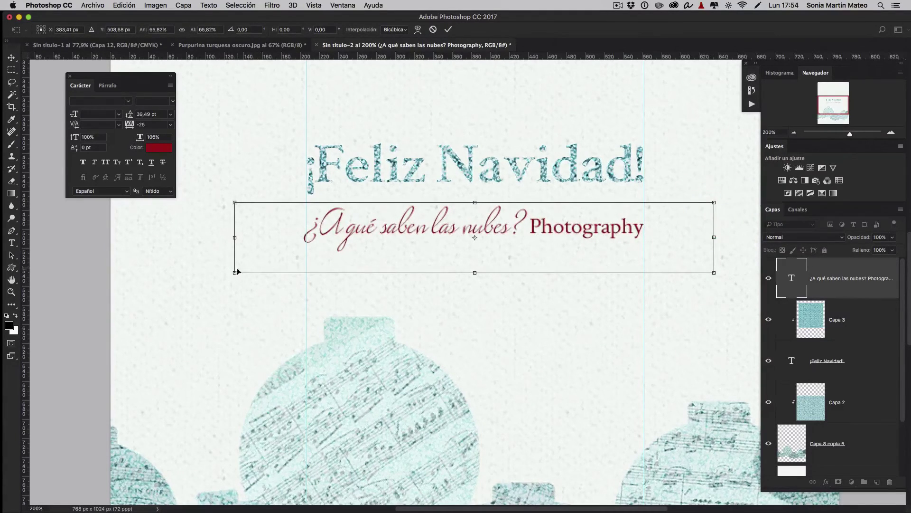
left_click_drag(234, 273, 237, 270)
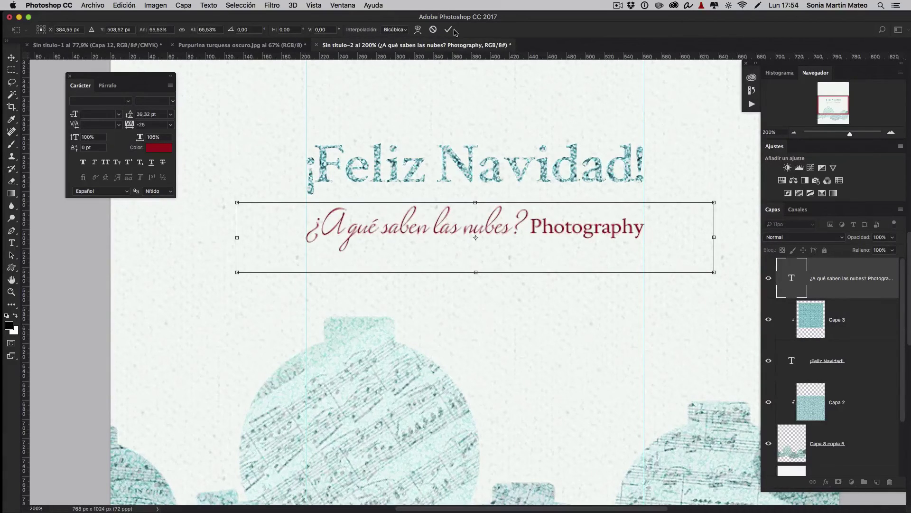
key("z")
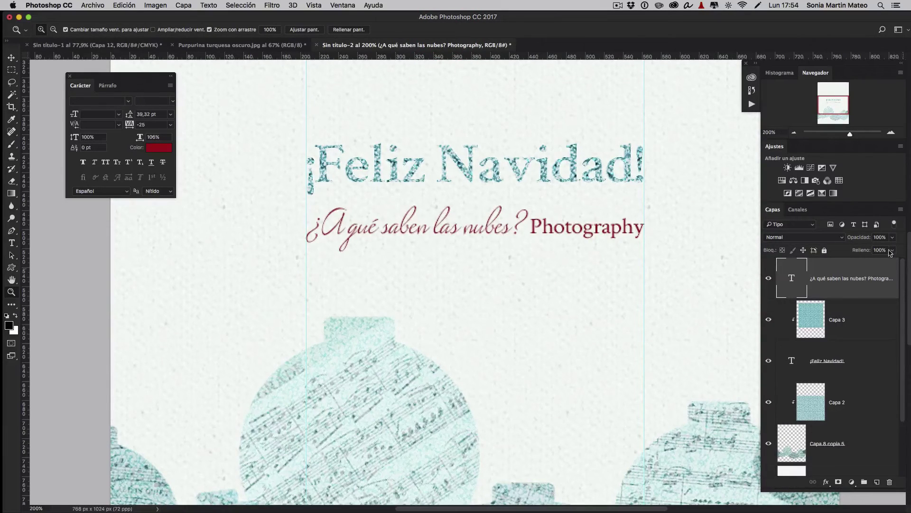
- Clear the guides and move ornament layers Capa 8 copia 5 and Capa 2 down 15 px
left_click_drag(849, 135, 843, 135)
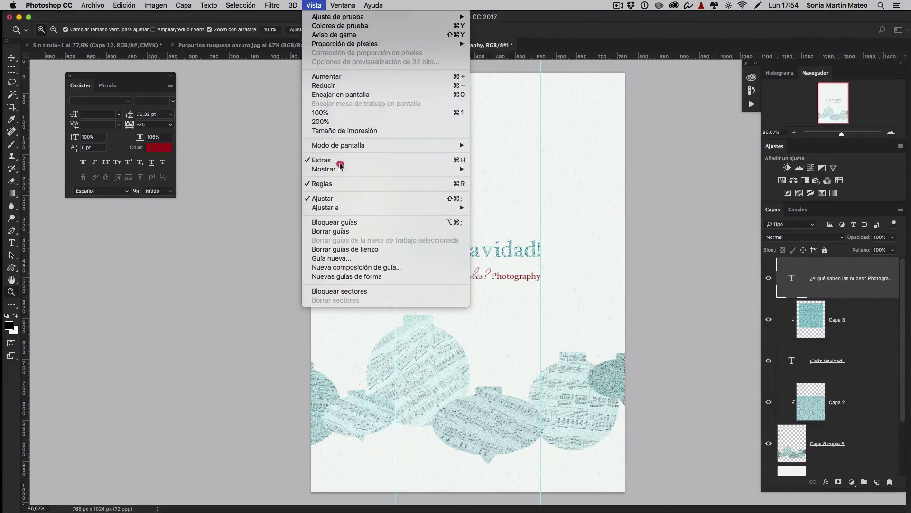
left_click(326, 232)
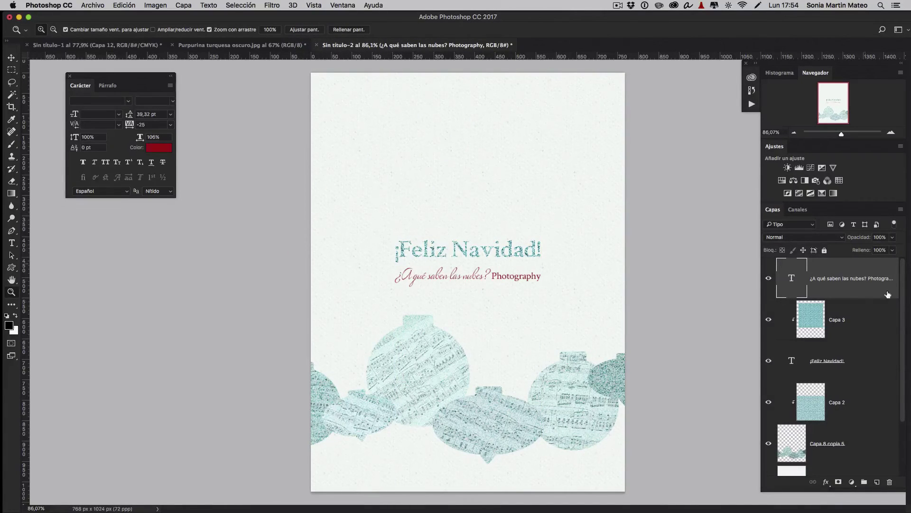
left_click_drag(903, 356, 903, 397)
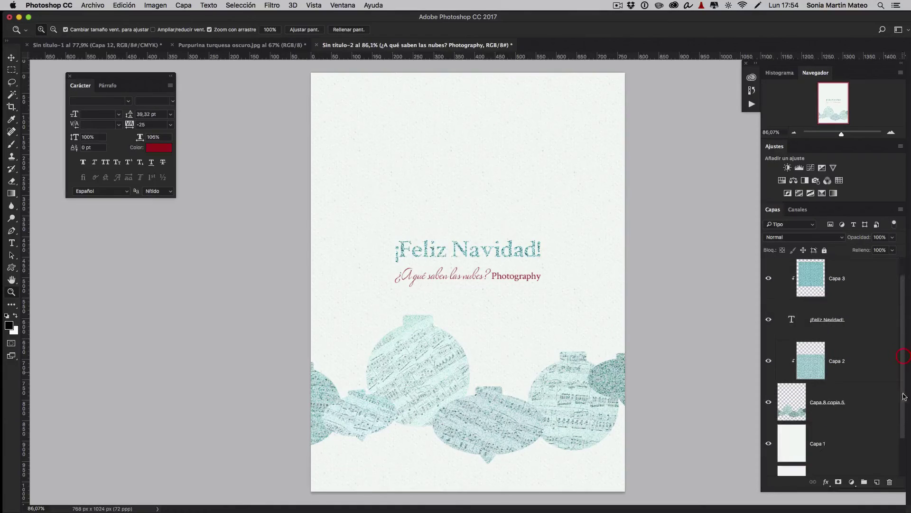
left_click(860, 409)
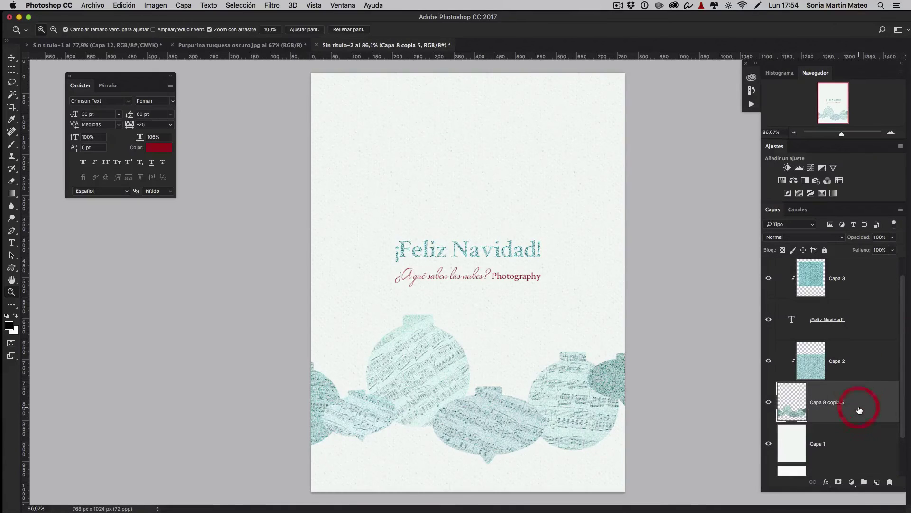
left_click(859, 363, "shift")
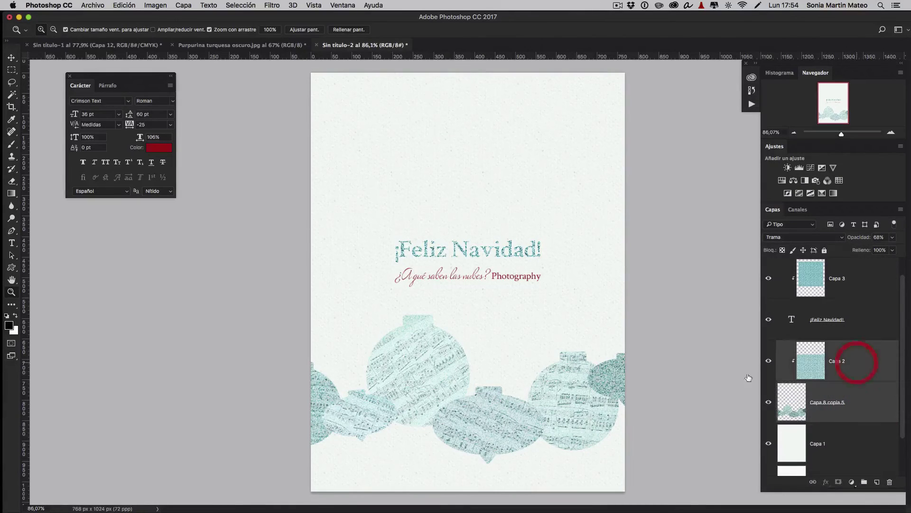
left_click(11, 57)
left_click_drag(463, 395, 458, 396)
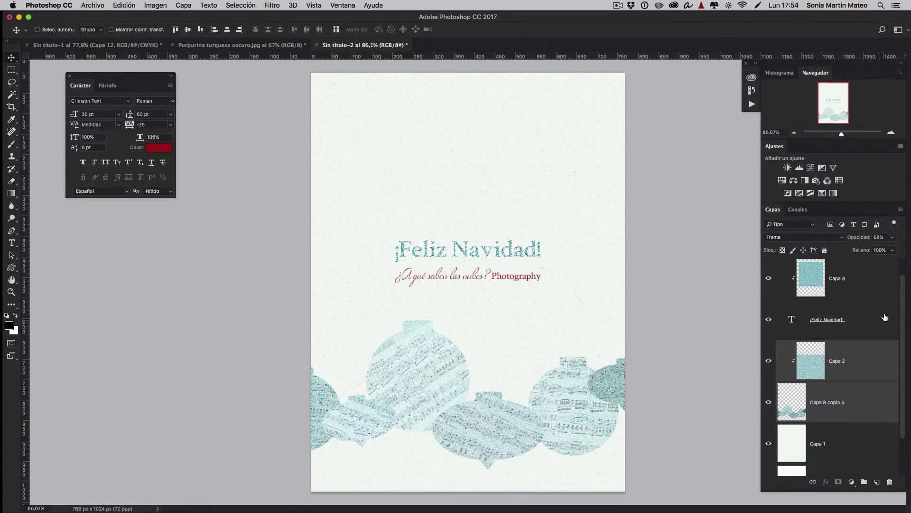
- Move both text layers and Capa 3 down 13 px together
scroll(903, 315, "up", 1)
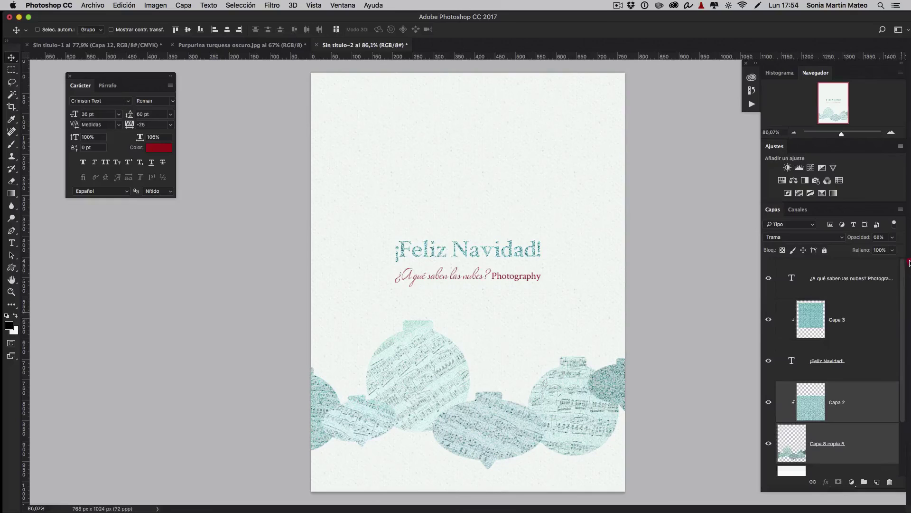
left_click(857, 279)
left_click(859, 361, "shift")
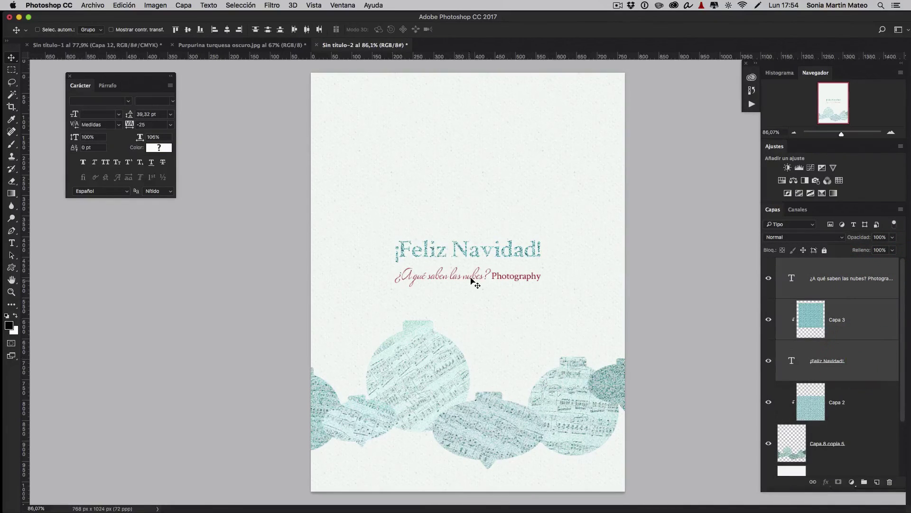
left_click_drag(473, 277, 474, 284)
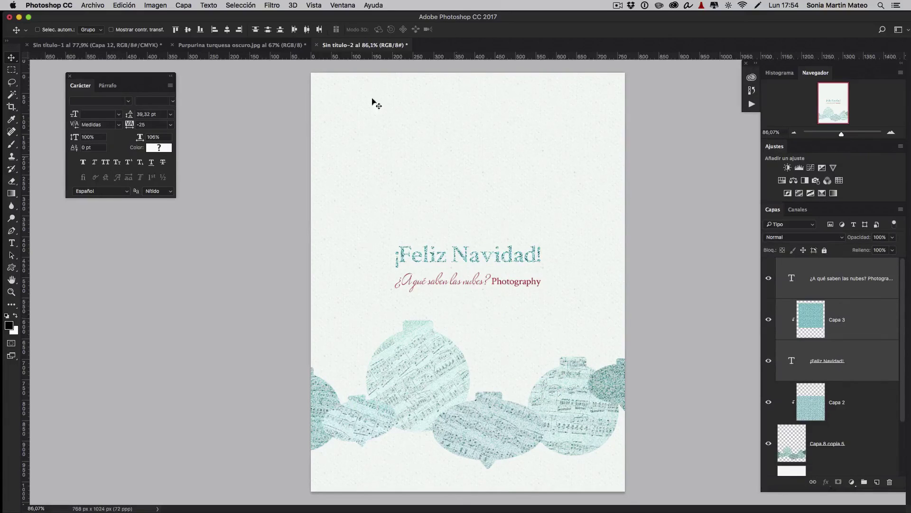
- Compare the card with Sin título-1, then return to Sin título-2 zoomed out to the whole card
left_click(108, 45)
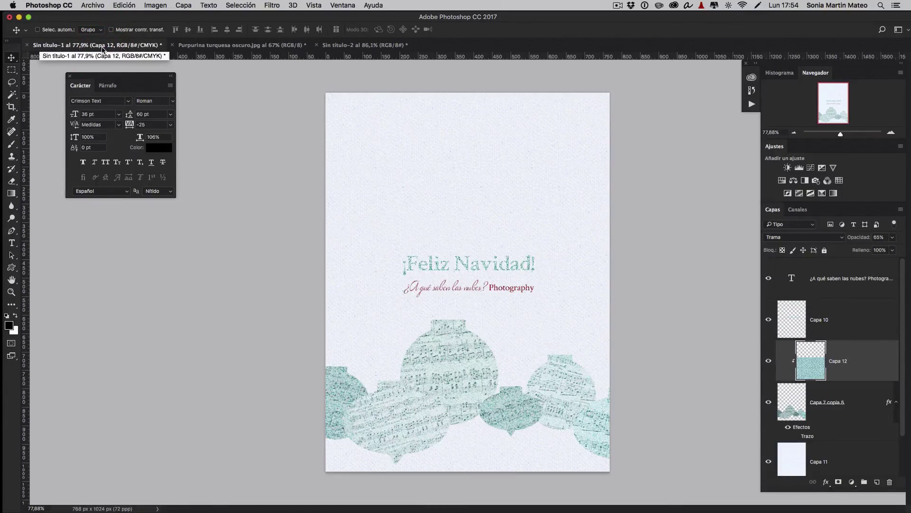
left_click(350, 46)
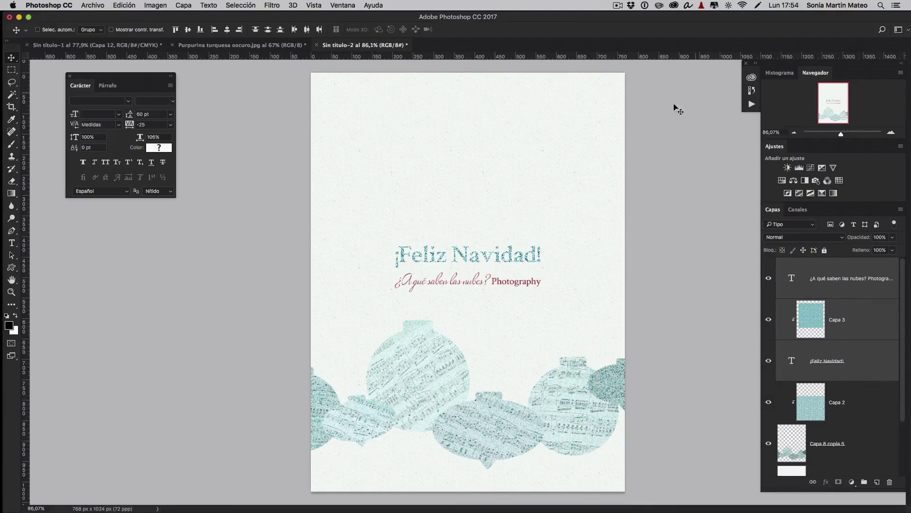
left_click_drag(841, 135, 840, 135)
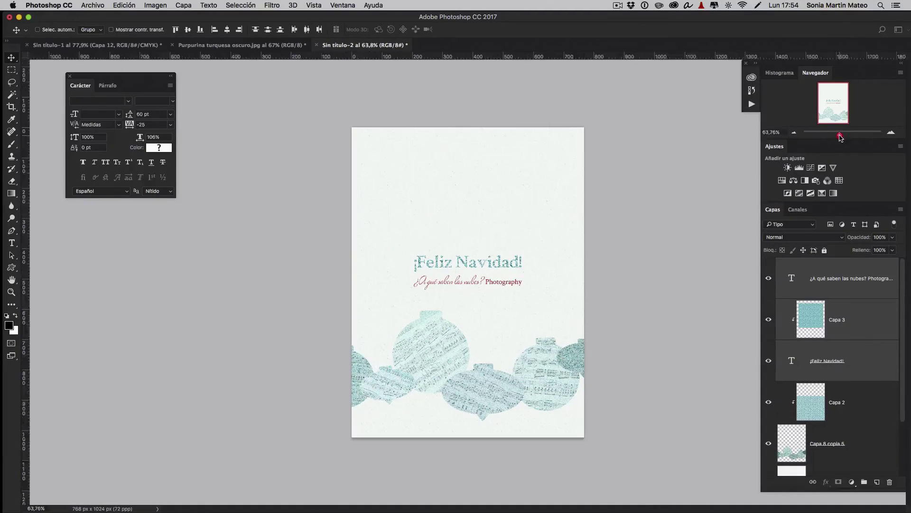